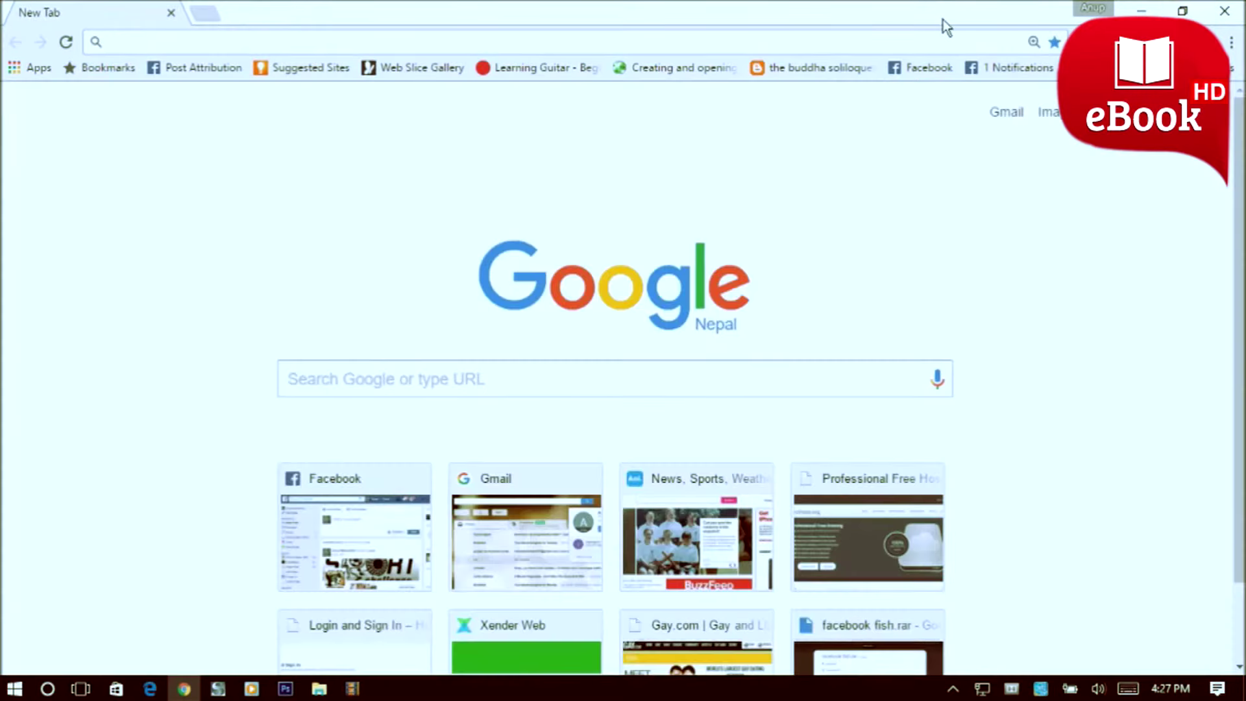
{"action": "type", "text": "www."}
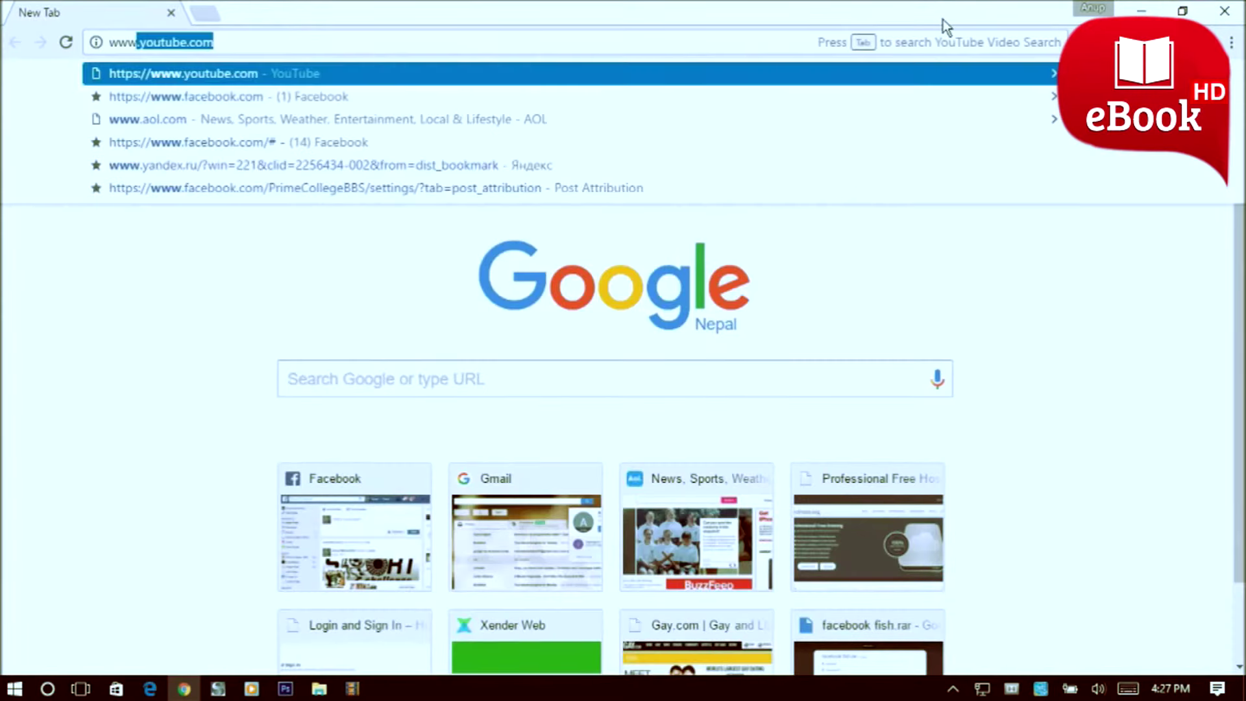
{"action": "type", "text": "iclo"}
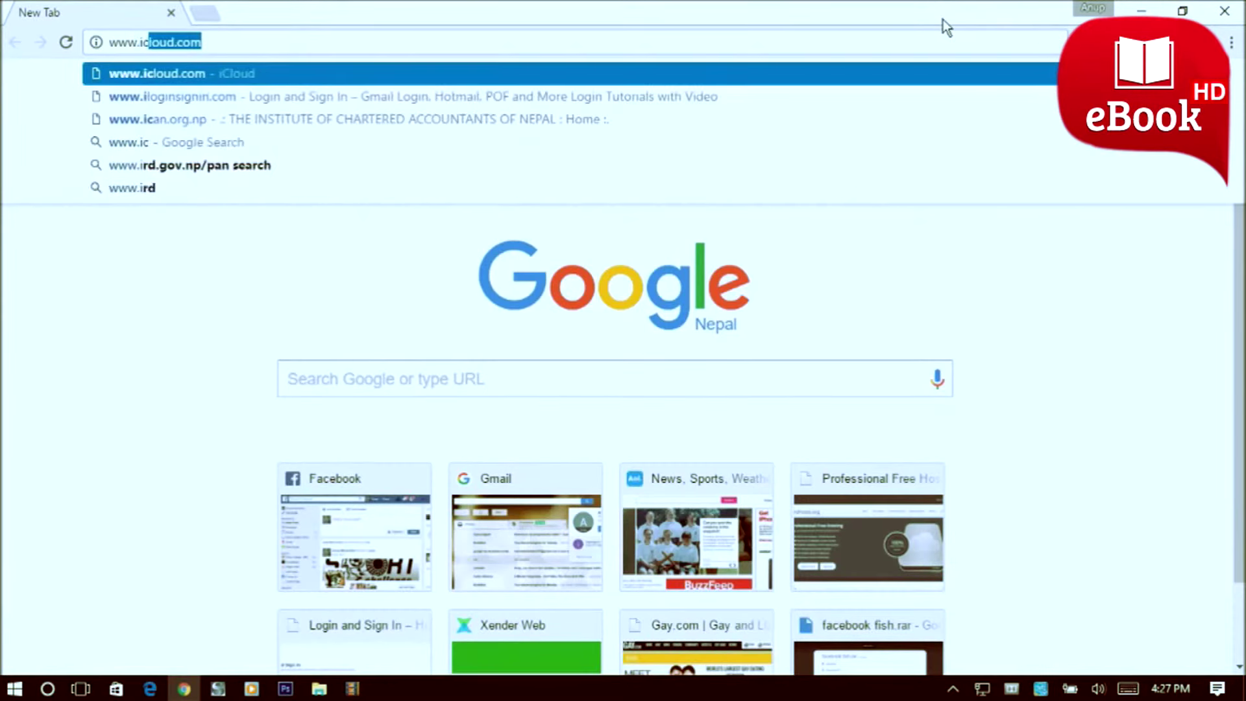
{"action": "type", "text": "ud.c"}
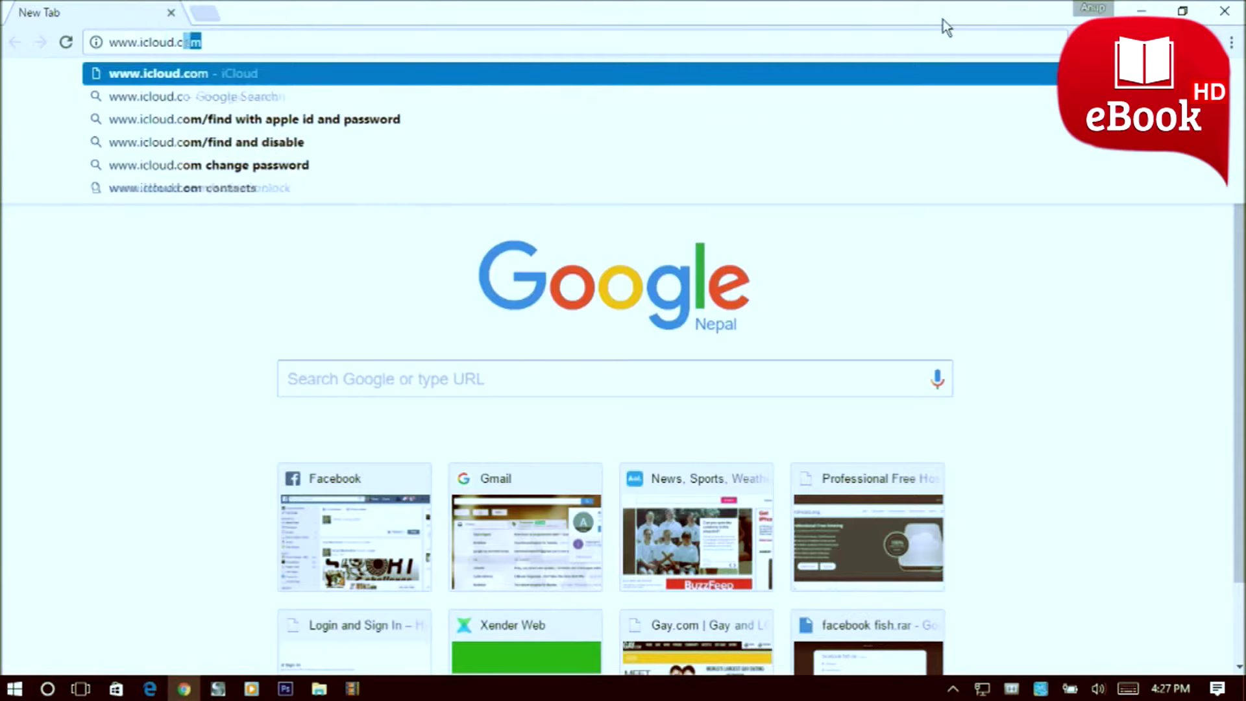
{"action": "key", "text": "Return"}
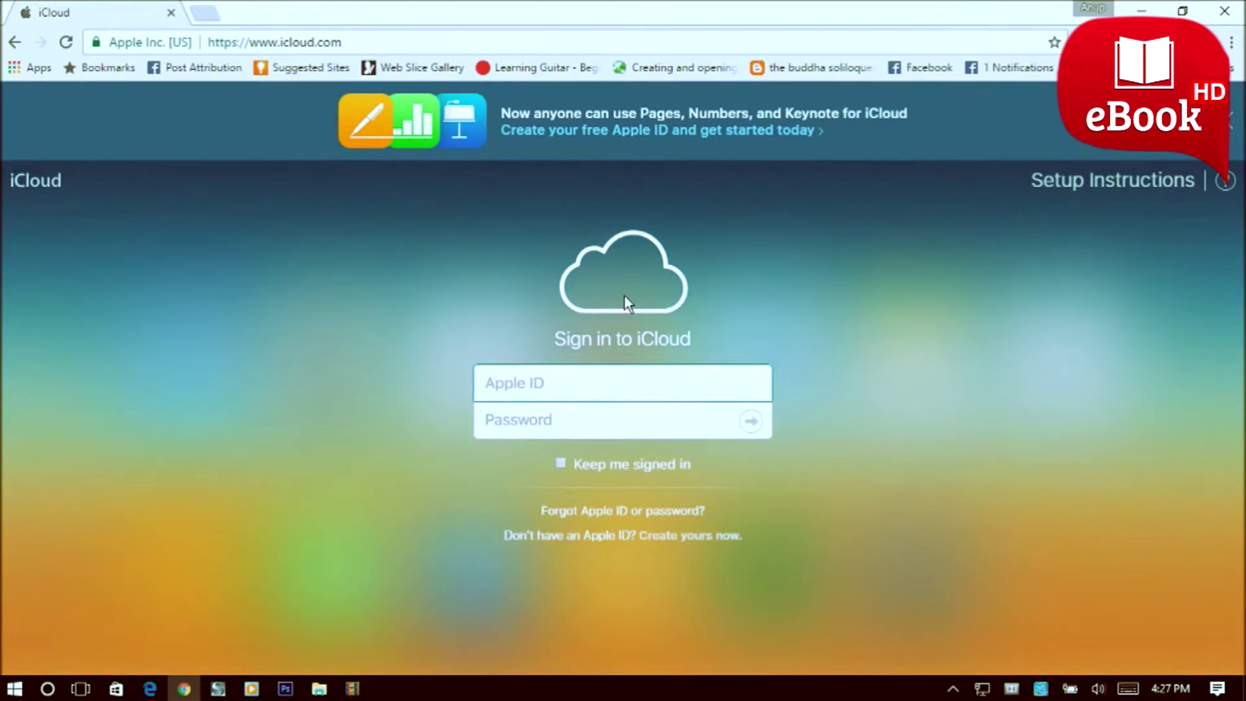
- Open the Create Your Apple ID form and enter the account's Gmail address
{"action": "left_click", "coordinate": [709, 540]}
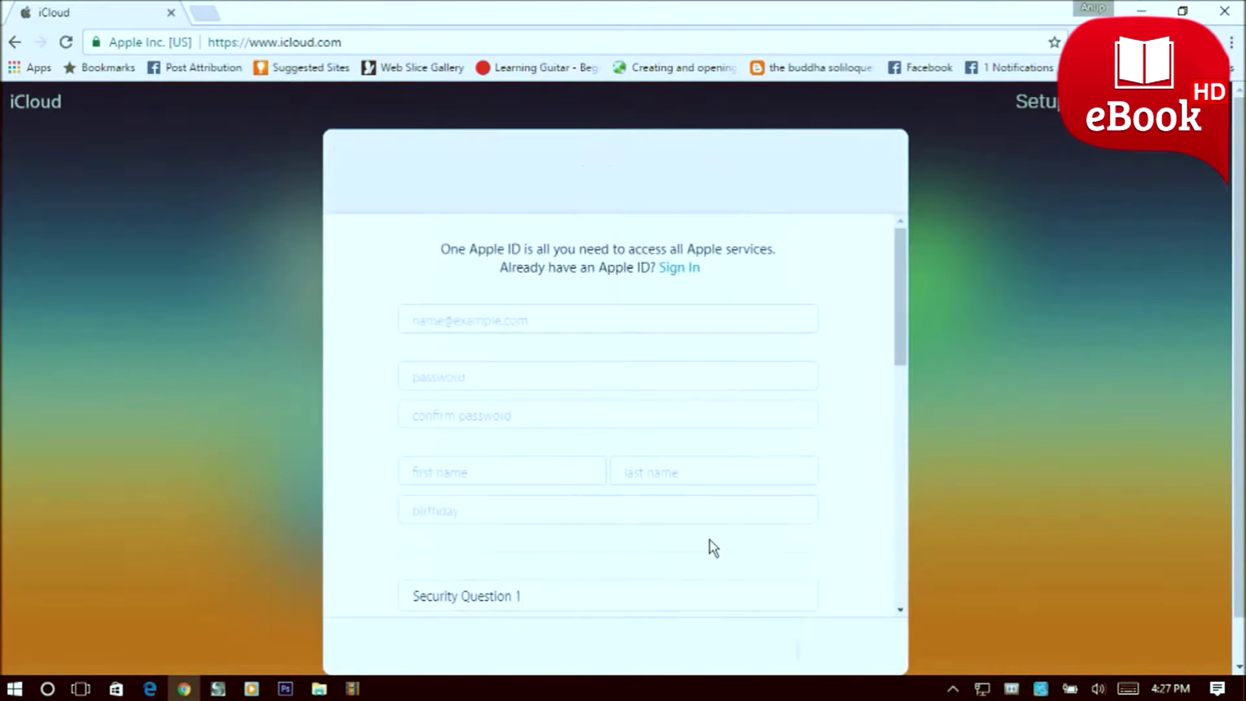
{"action": "left_click", "coordinate": [506, 326]}
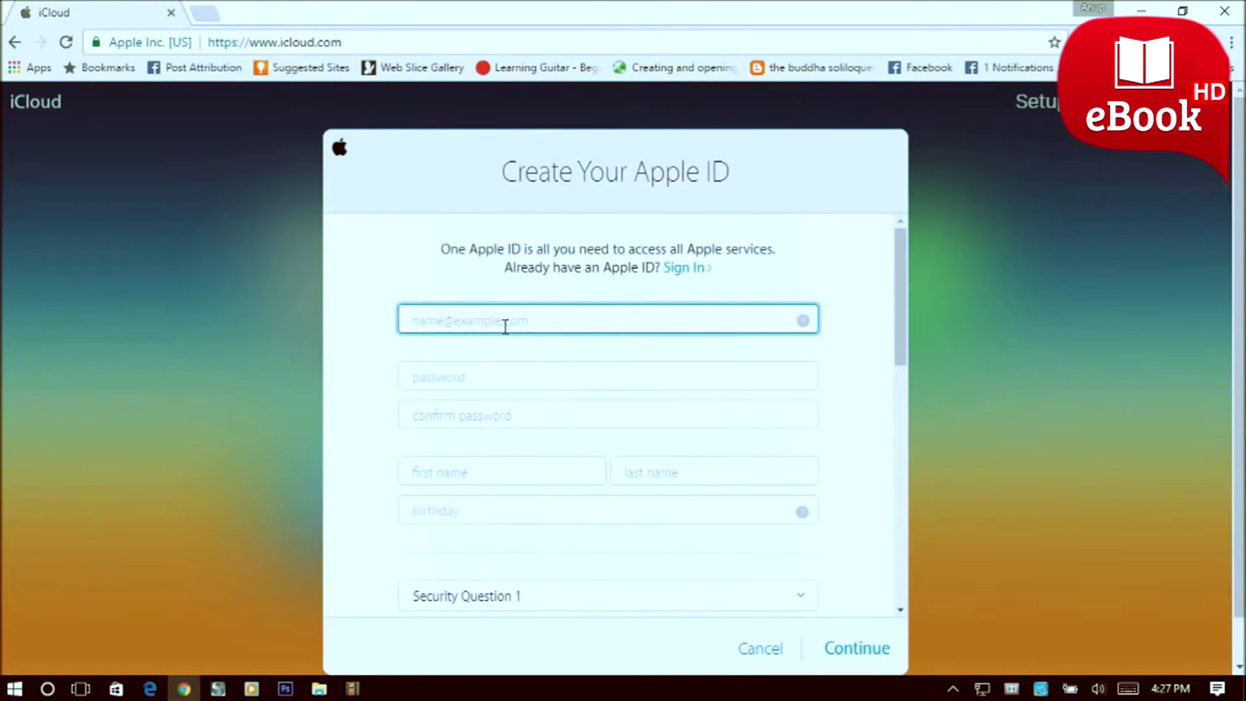
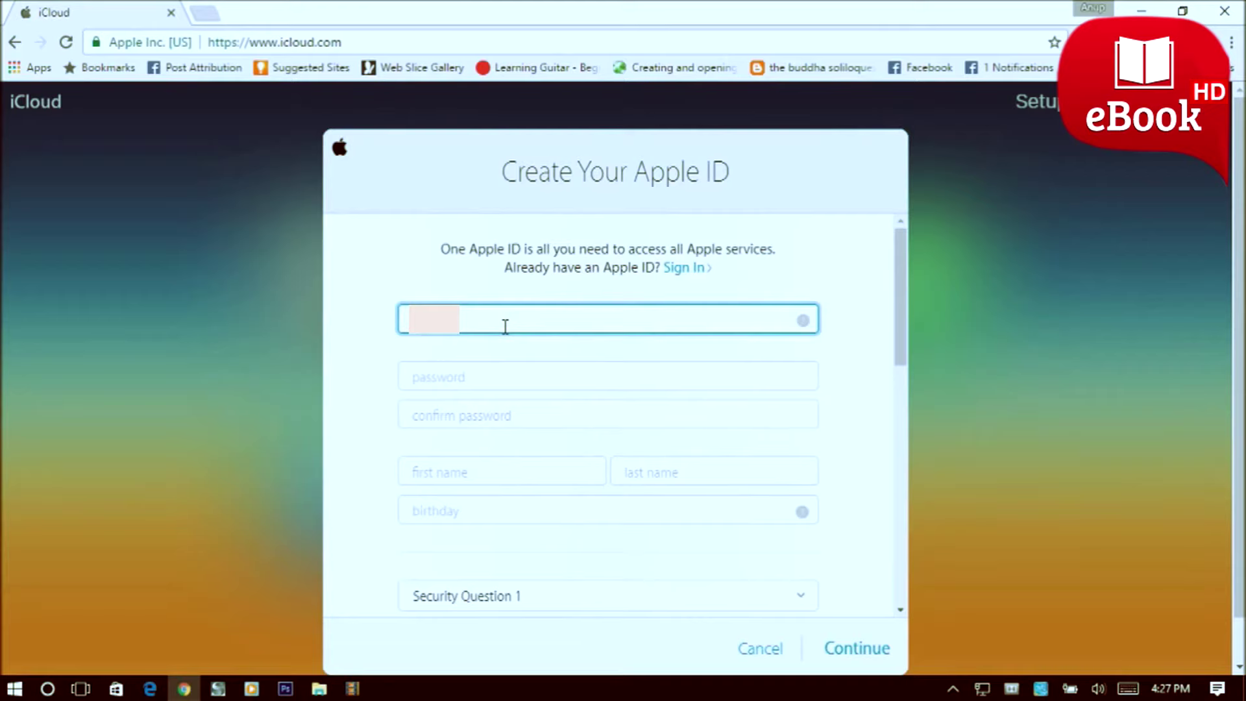
{"action": "key", "text": "Tab"}
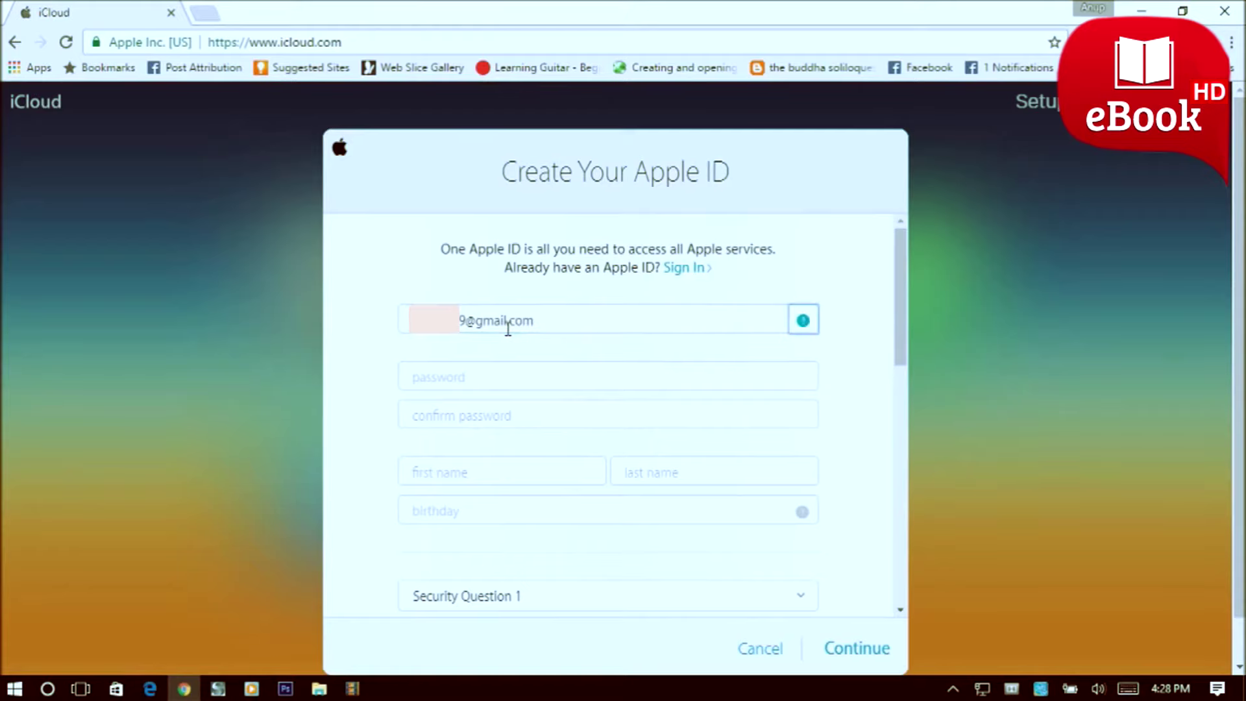
- Enter the account password and repeat it in the confirmation field
{"action": "left_click", "coordinate": [464, 377]}
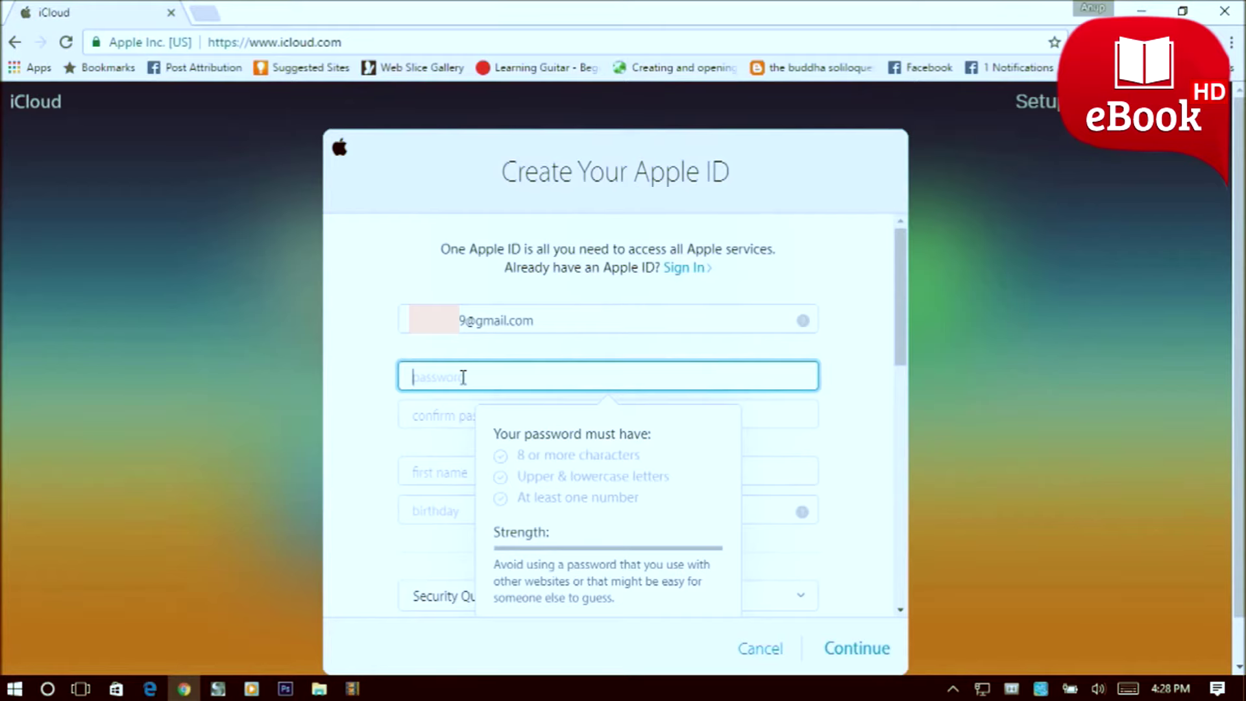
{"action": "type", "text": "Ab•••••••••"}
{"action": "left_click", "coordinate": [436, 413]}
{"action": "type", "text": "•••••••"}
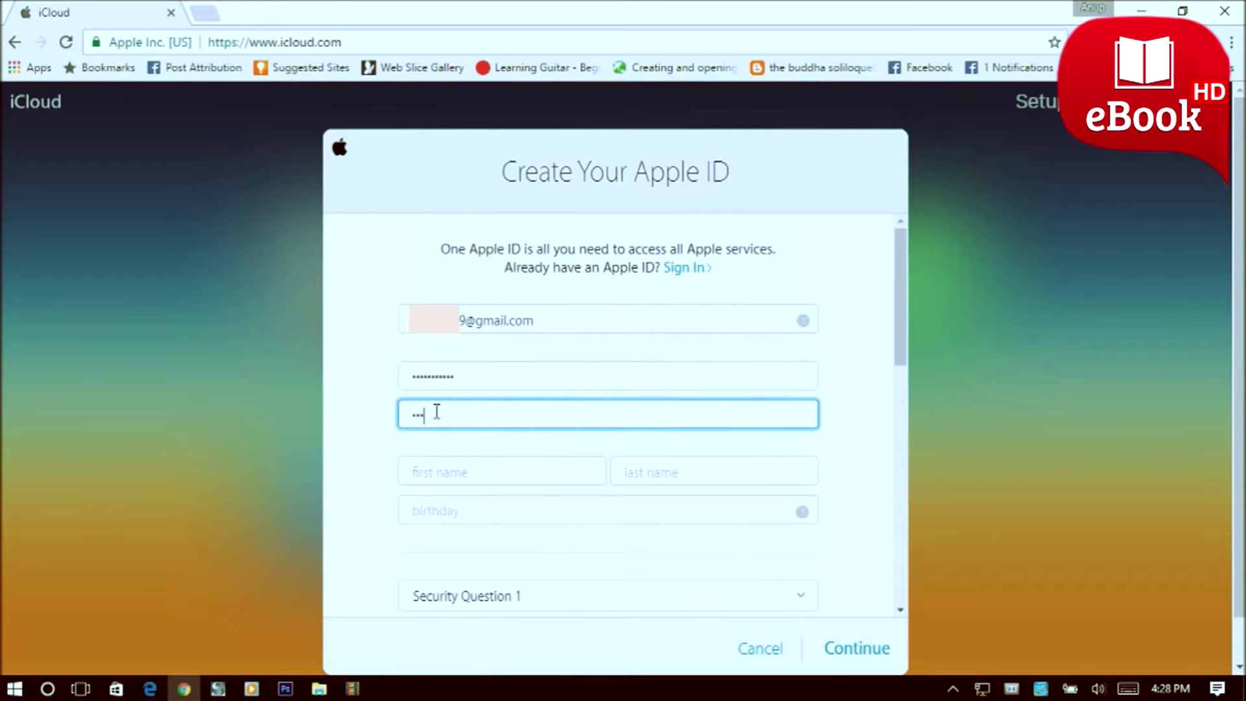
{"action": "type", "text": "••••"}
{"action": "scroll", "coordinate": [567, 429], "scroll_direction": "down", "scroll_amount": 1}
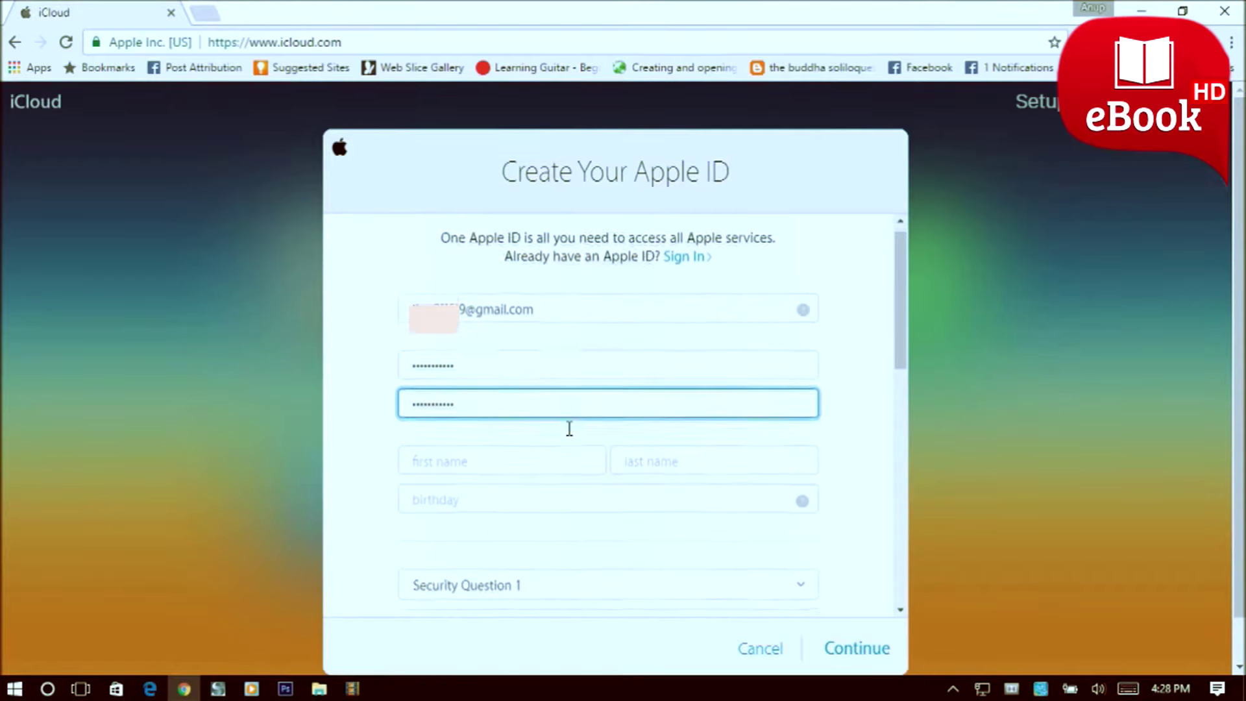
- Fill in the account holder's first name, last name and birthday
{"action": "scroll", "coordinate": [525, 379], "scroll_direction": "down", "scroll_amount": 3}
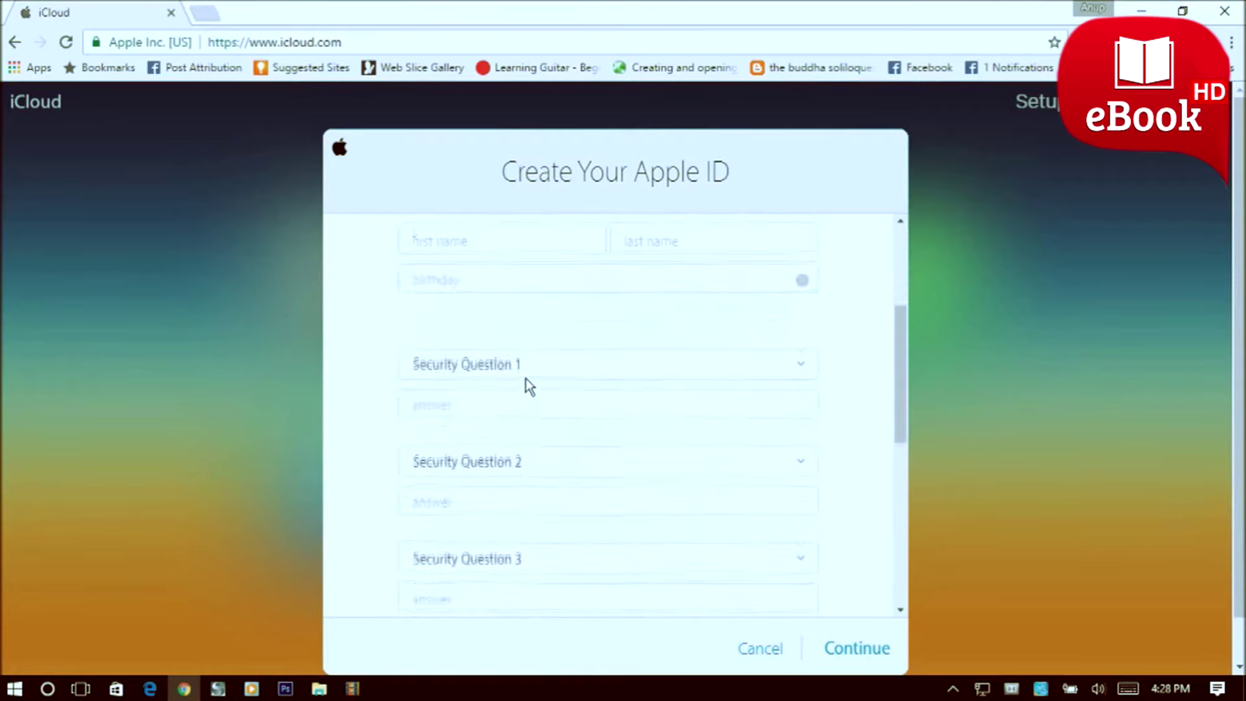
{"action": "scroll", "coordinate": [526, 379], "scroll_direction": "up", "scroll_amount": 2}
{"action": "left_click", "coordinate": [488, 350]}
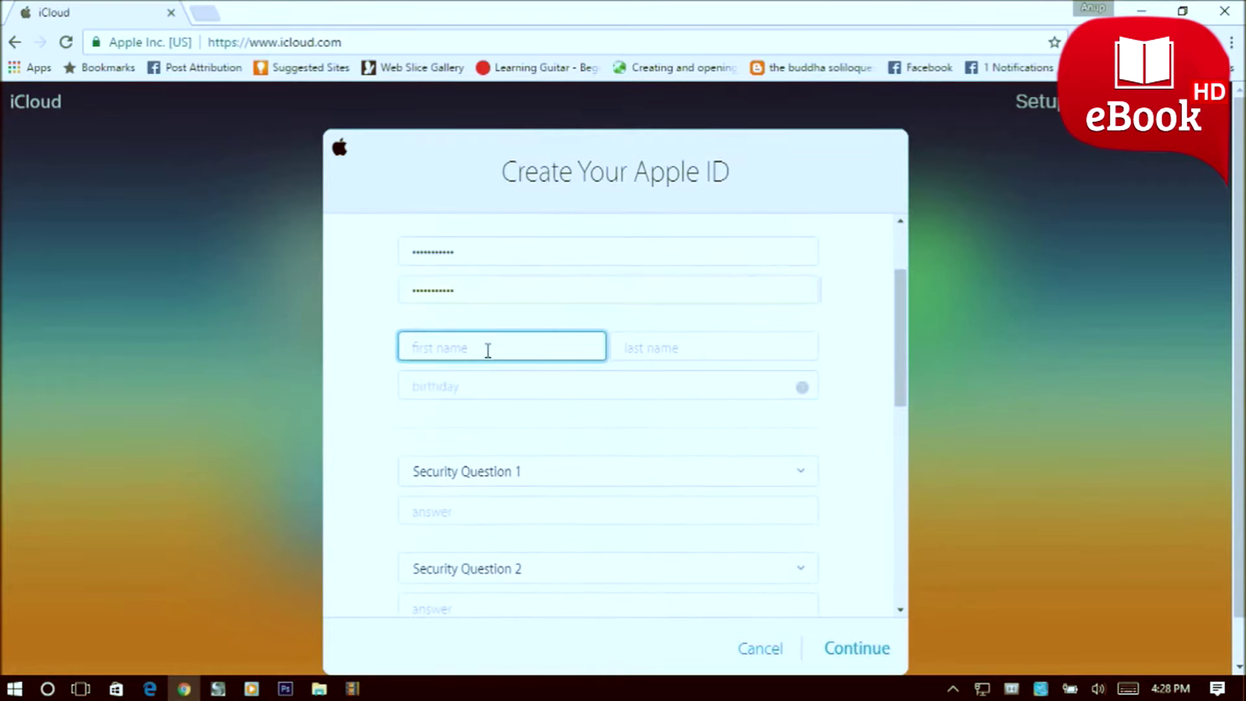
{"action": "left_click", "coordinate": [657, 354]}
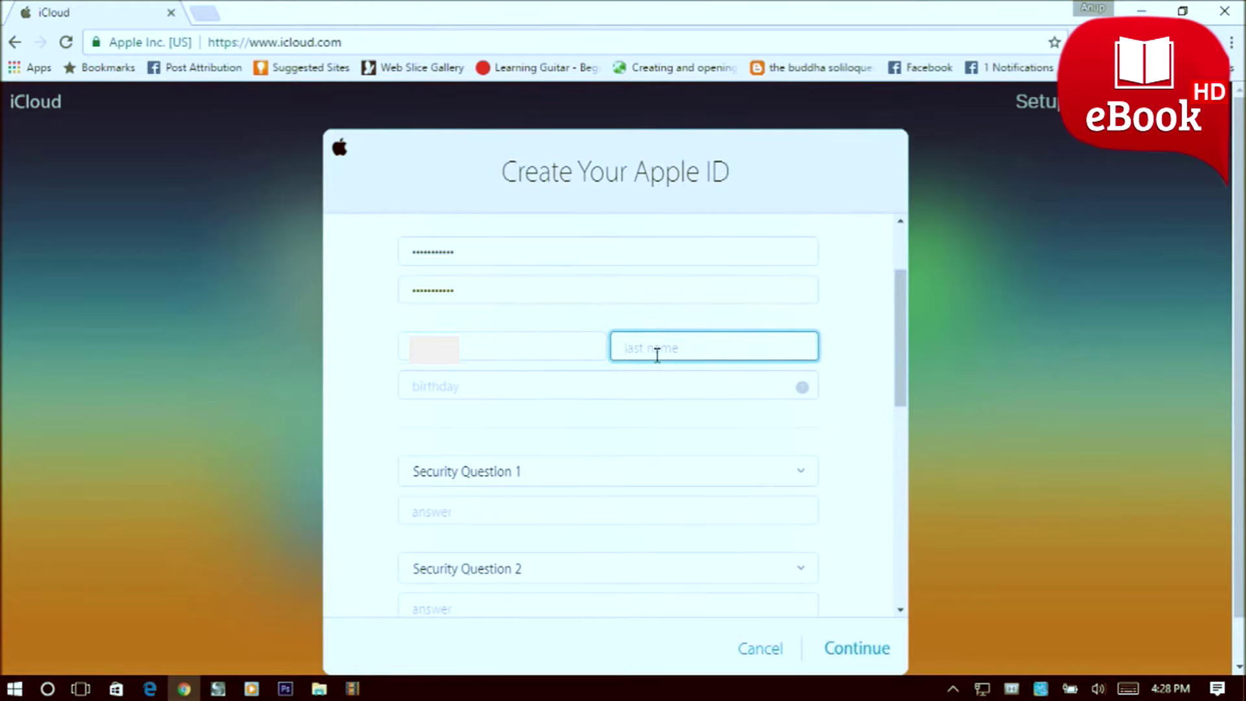
{"action": "left_click", "coordinate": [586, 381]}
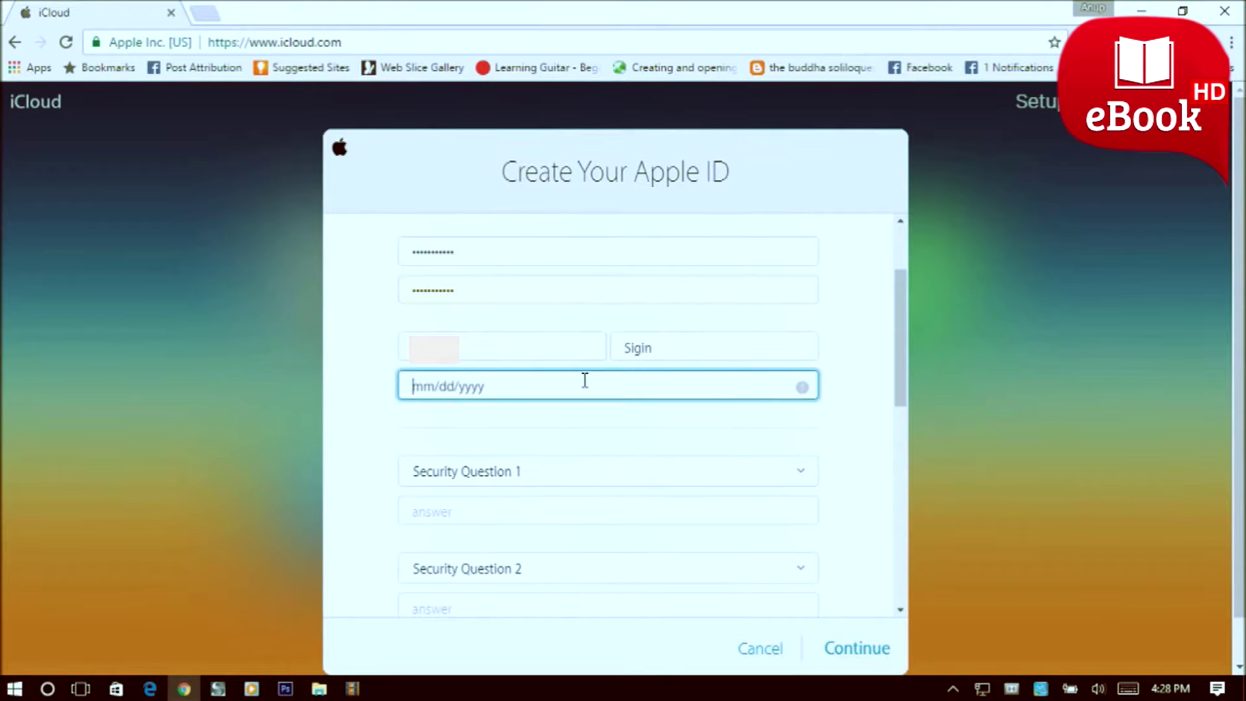
- Choose the dream-job and first-boss security questions and answer each one
{"action": "scroll", "coordinate": [584, 409], "scroll_direction": "down", "scroll_amount": 2}
{"action": "left_click", "coordinate": [572, 383]}
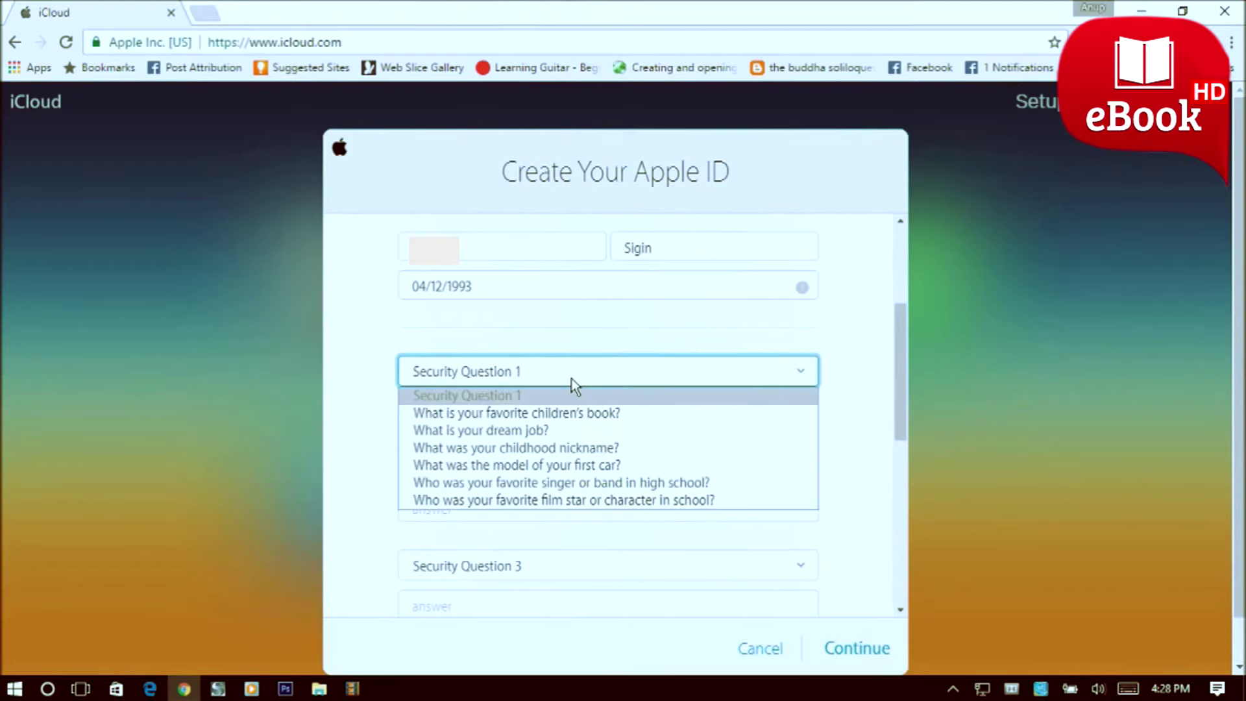
{"action": "left_click", "coordinate": [532, 428]}
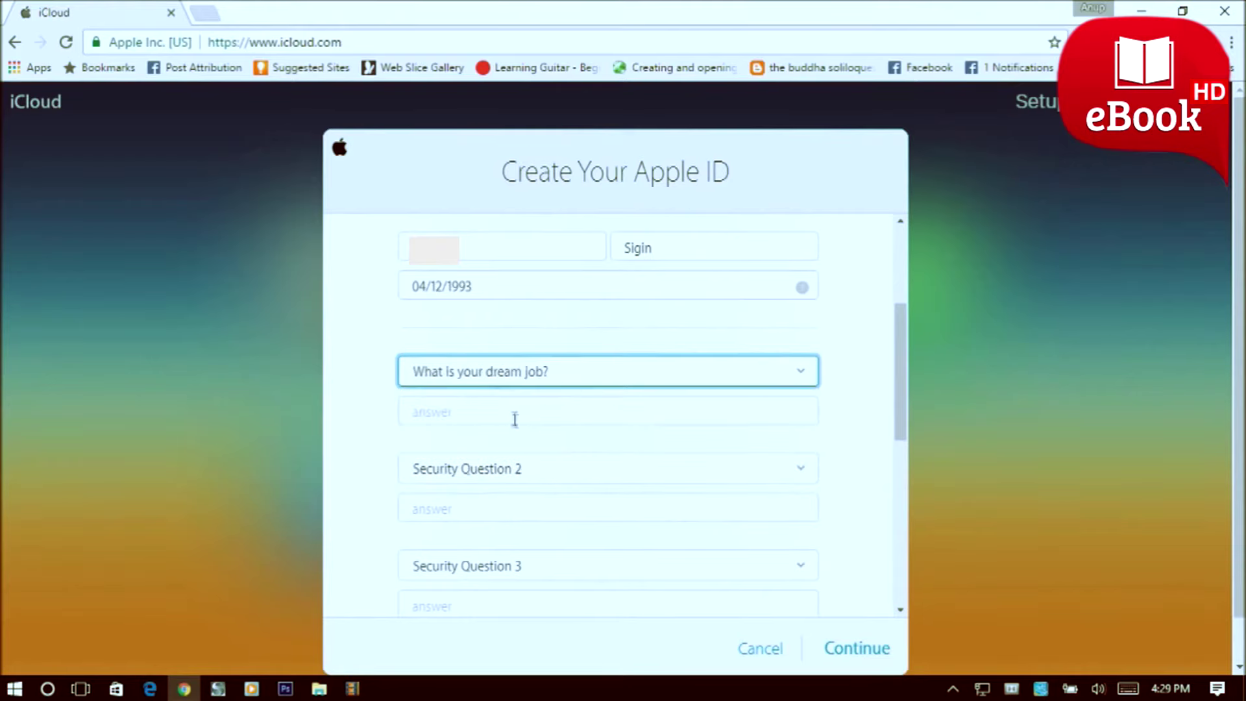
{"action": "left_click", "coordinate": [509, 414]}
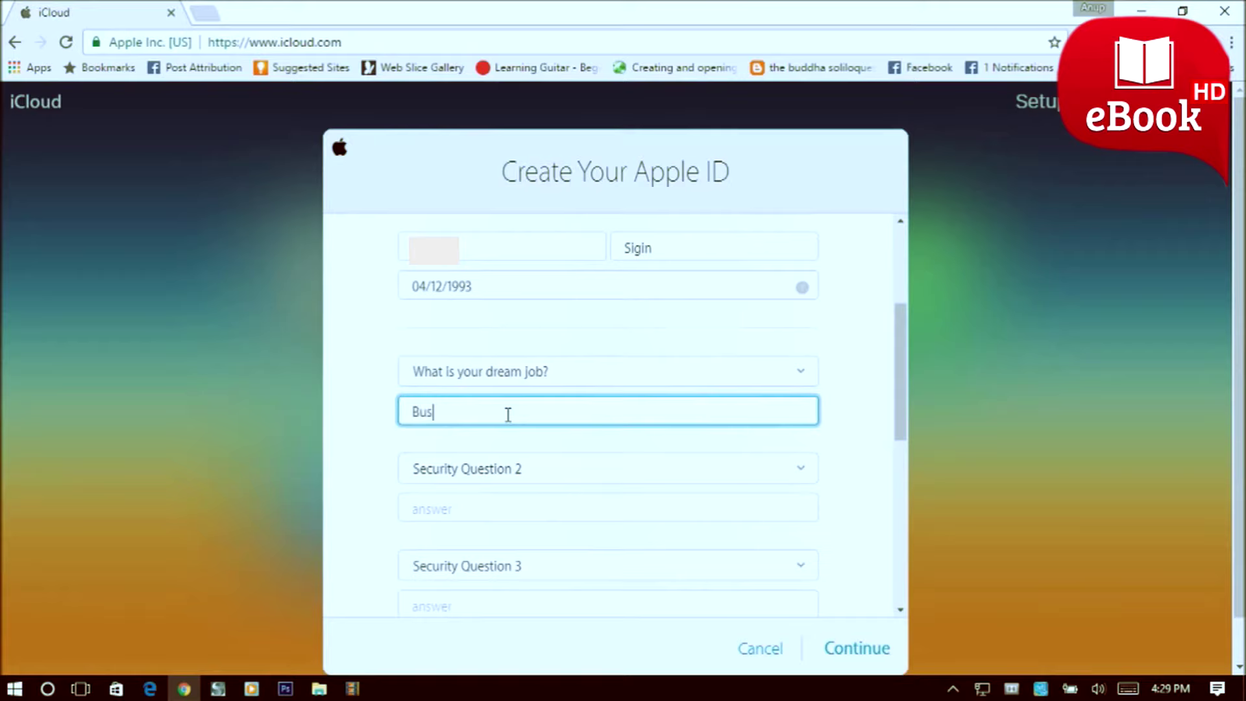
{"action": "left_click", "coordinate": [491, 475]}
{"action": "scroll", "coordinate": [646, 431], "scroll_direction": "down", "scroll_amount": 2}
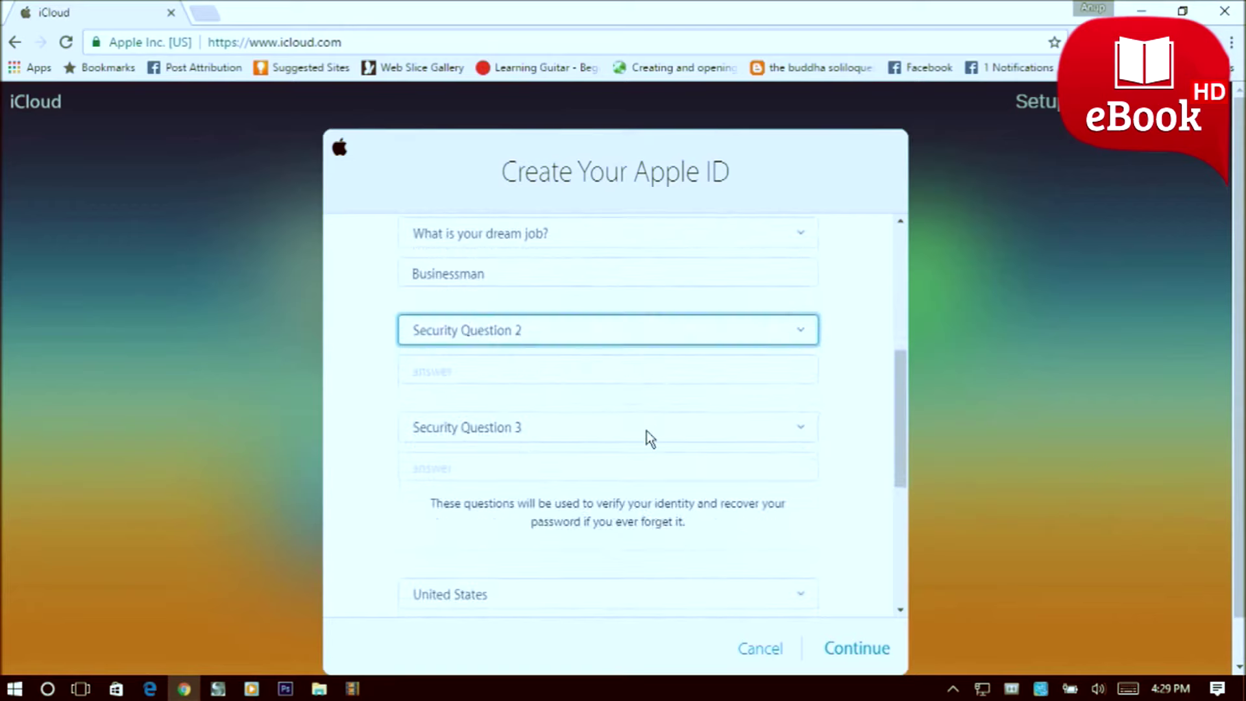
{"action": "left_click", "coordinate": [566, 330]}
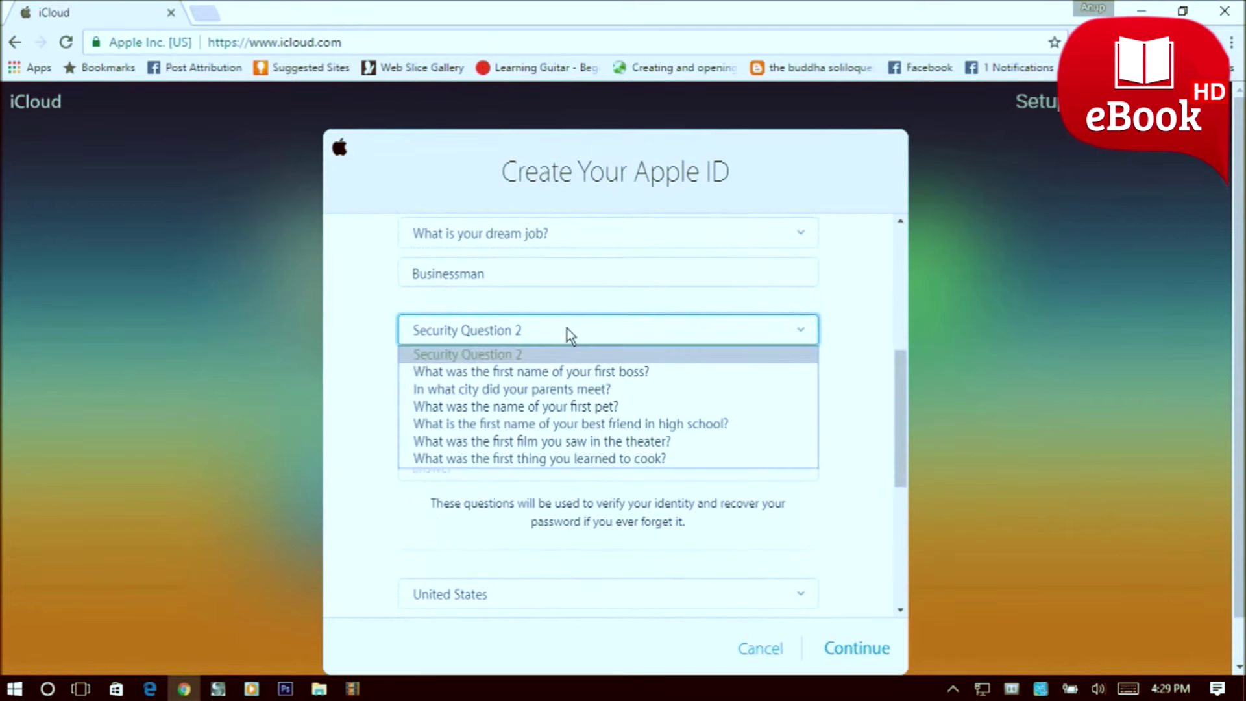
{"action": "left_click", "coordinate": [564, 372]}
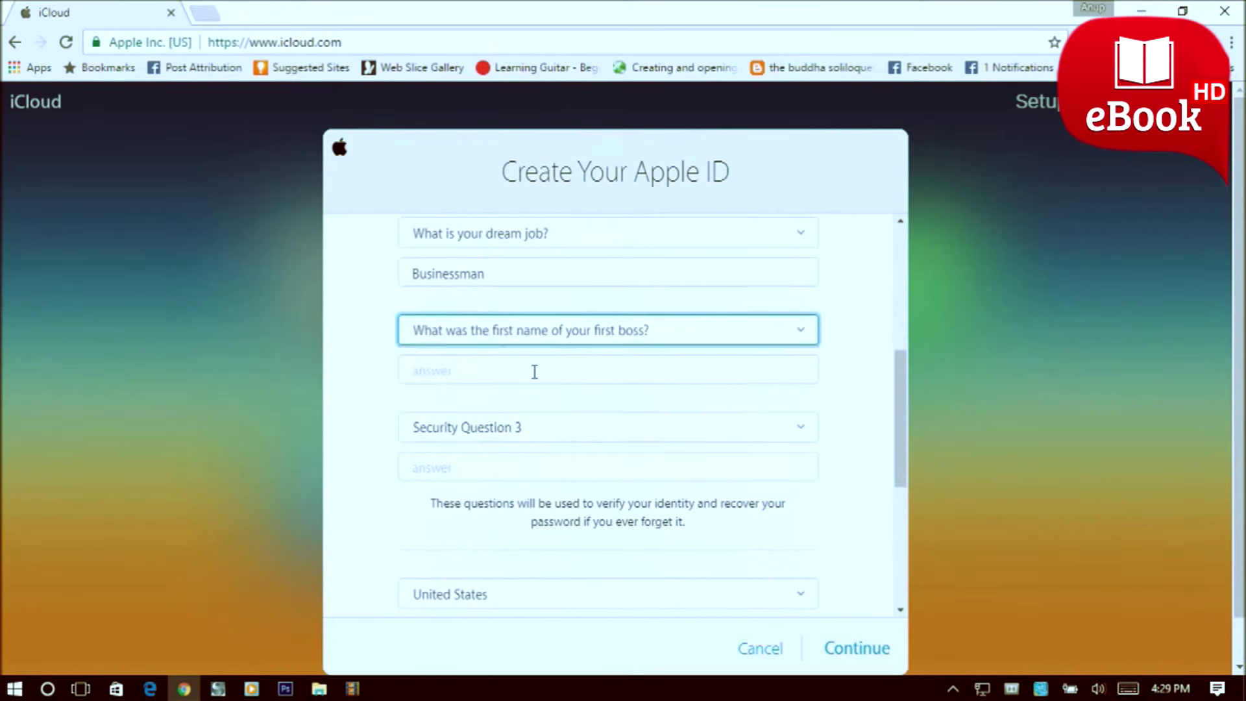
{"action": "left_click", "coordinate": [535, 372]}
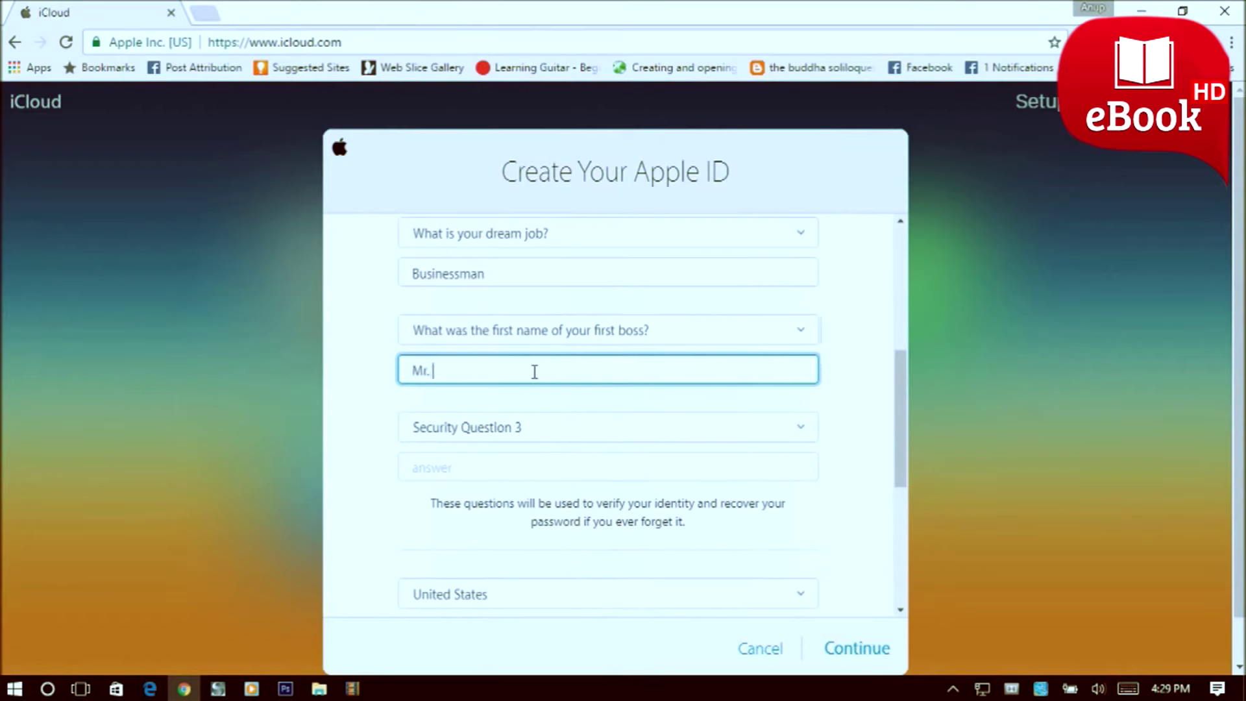
- Pick the first-album question as the third security question and enter its answer
{"action": "left_click", "coordinate": [522, 431]}
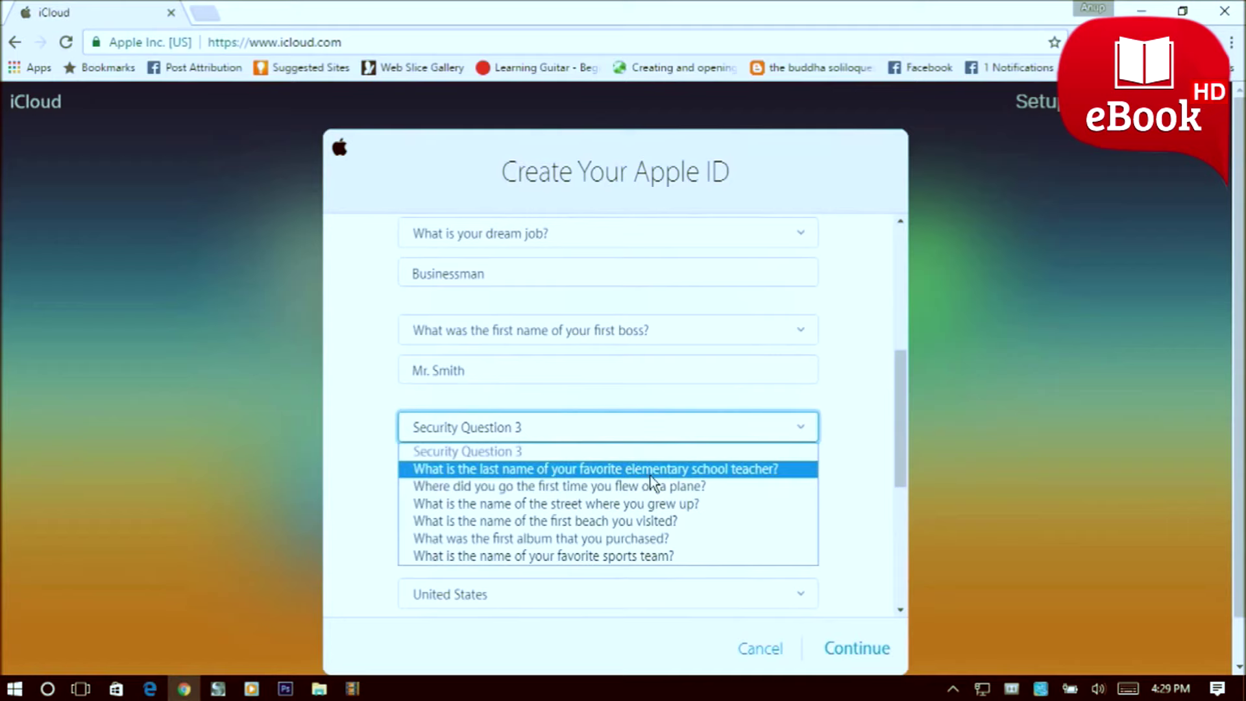
{"action": "left_click", "coordinate": [592, 536]}
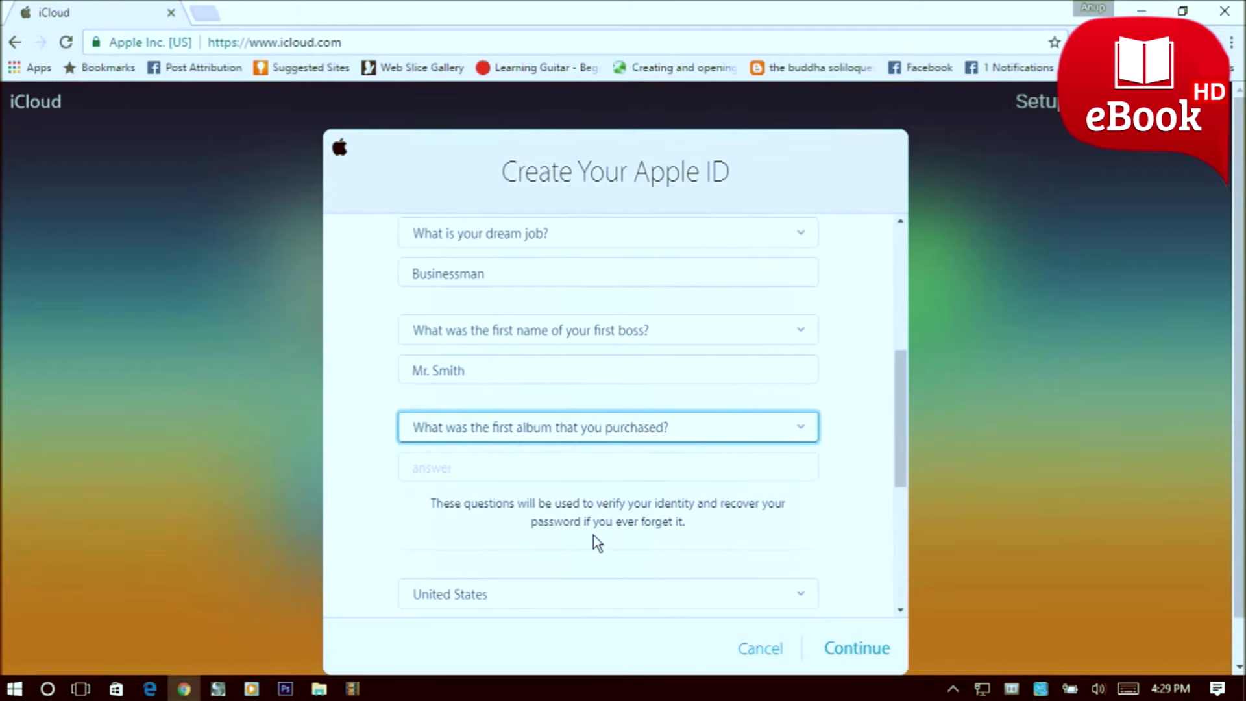
{"action": "left_click", "coordinate": [538, 469]}
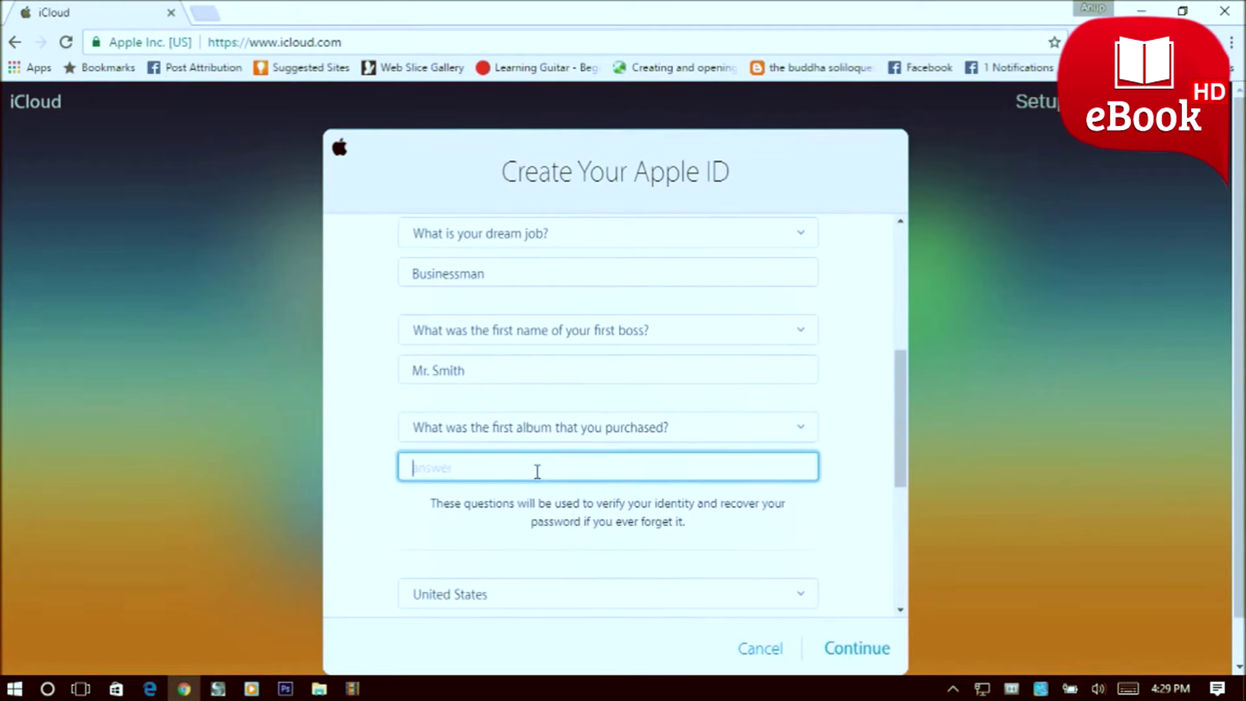
- Keep United States as the country on the Apple ID form
{"action": "scroll", "coordinate": [629, 409], "scroll_direction": "down", "scroll_amount": 3}
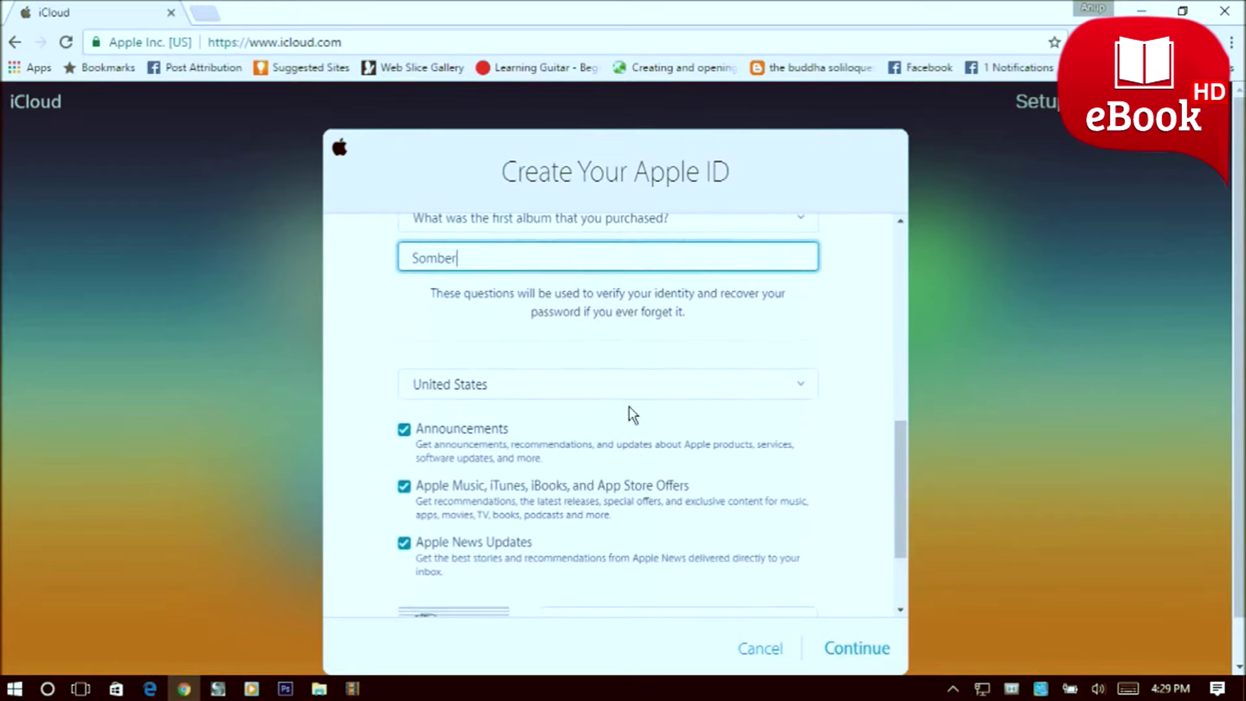
{"action": "left_click", "coordinate": [596, 394]}
{"action": "left_click", "coordinate": [597, 393]}
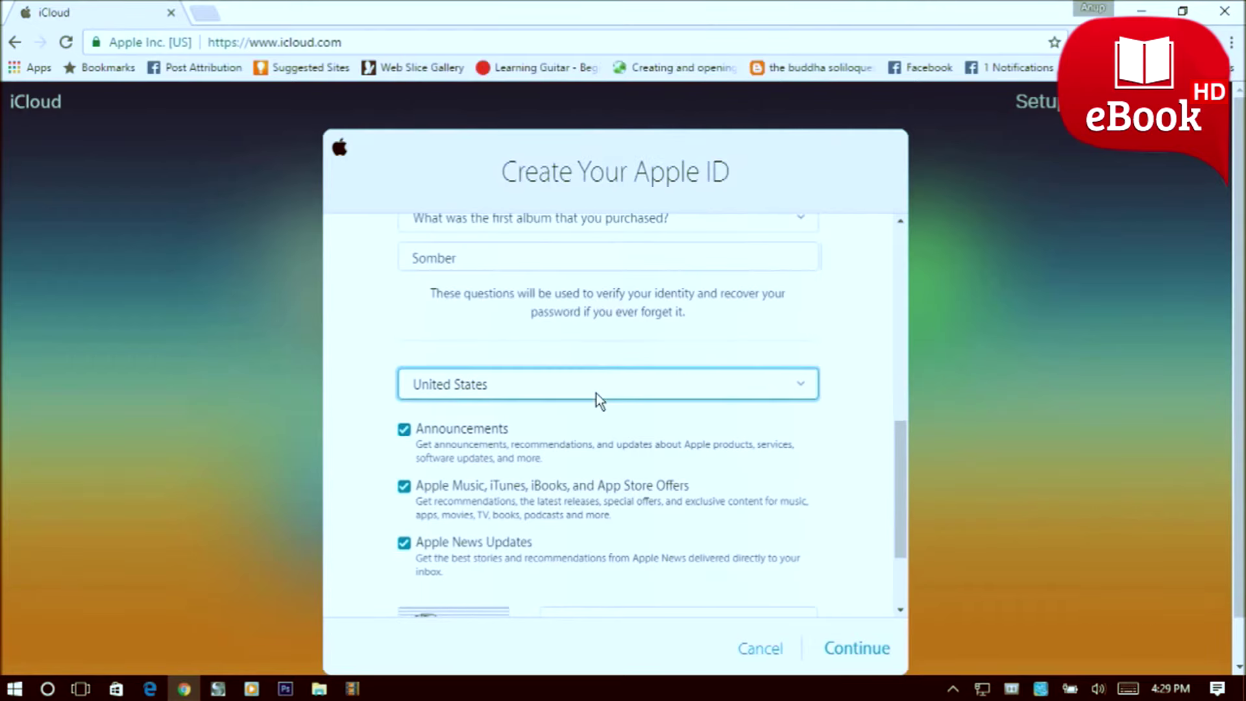
{"action": "scroll", "coordinate": [596, 393], "scroll_direction": "down", "scroll_amount": 2}
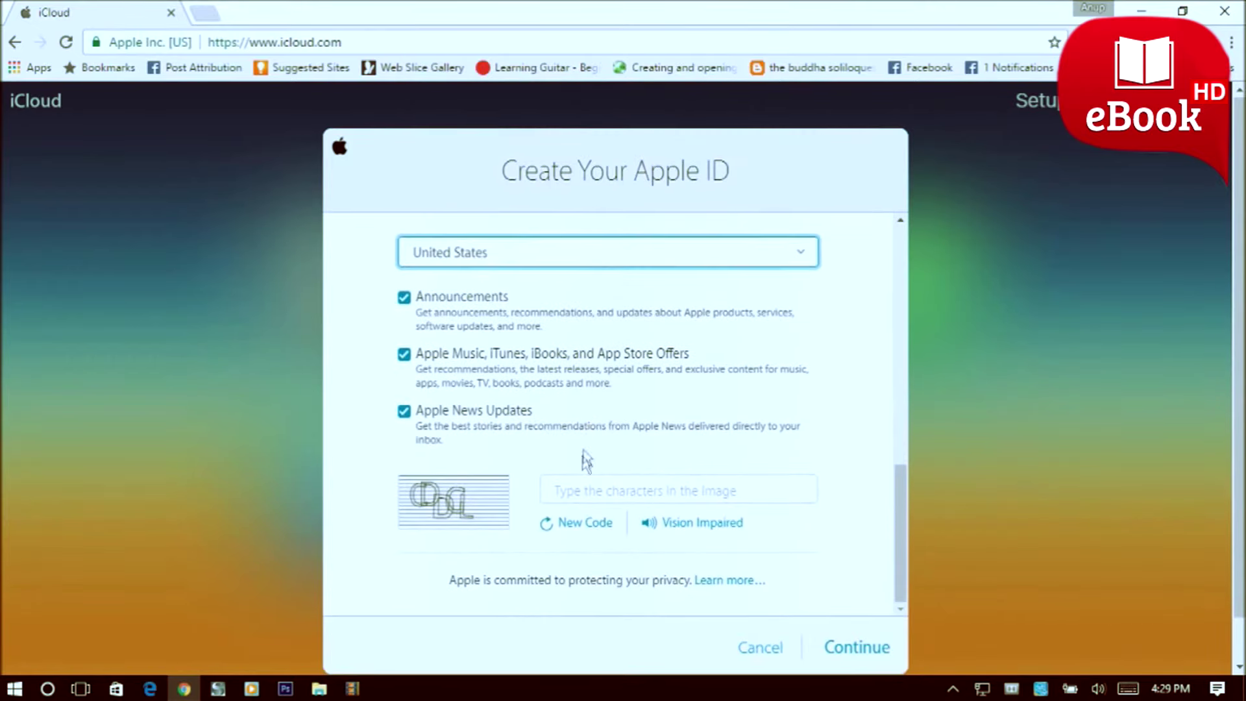
- Get a more readable captcha, enter its characters and submit the form
{"action": "left_click", "coordinate": [588, 493]}
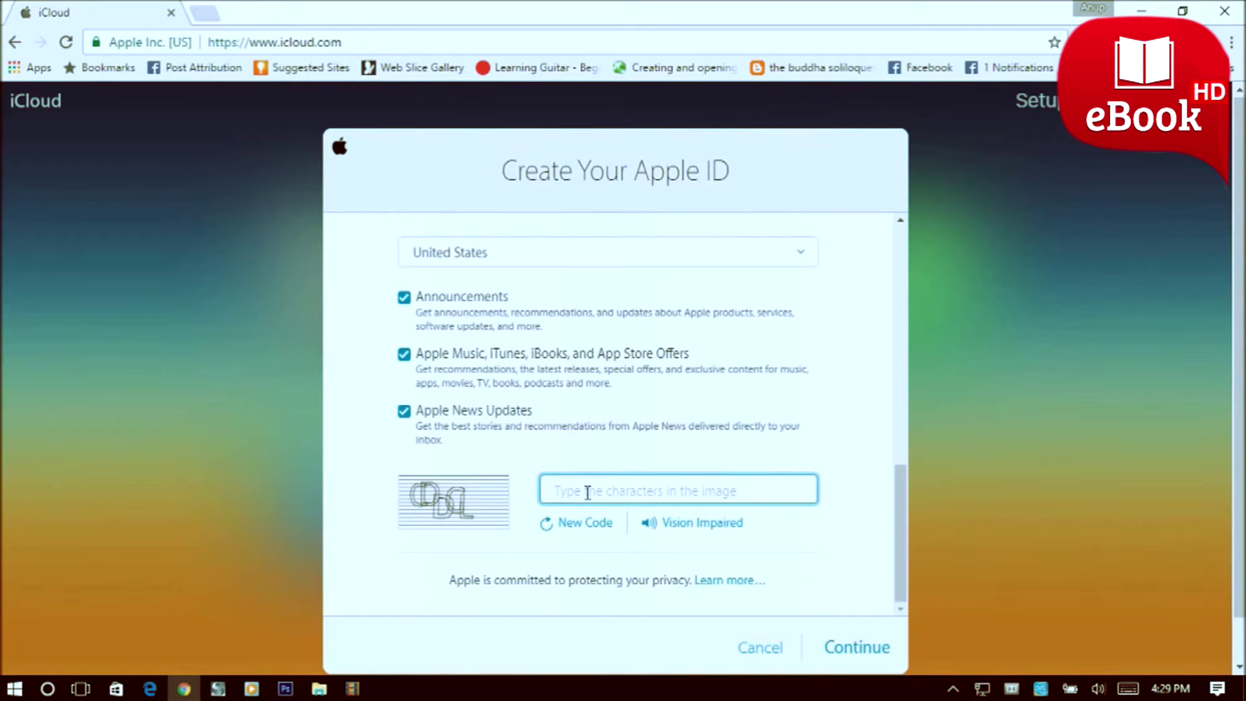
{"action": "left_click", "coordinate": [574, 529]}
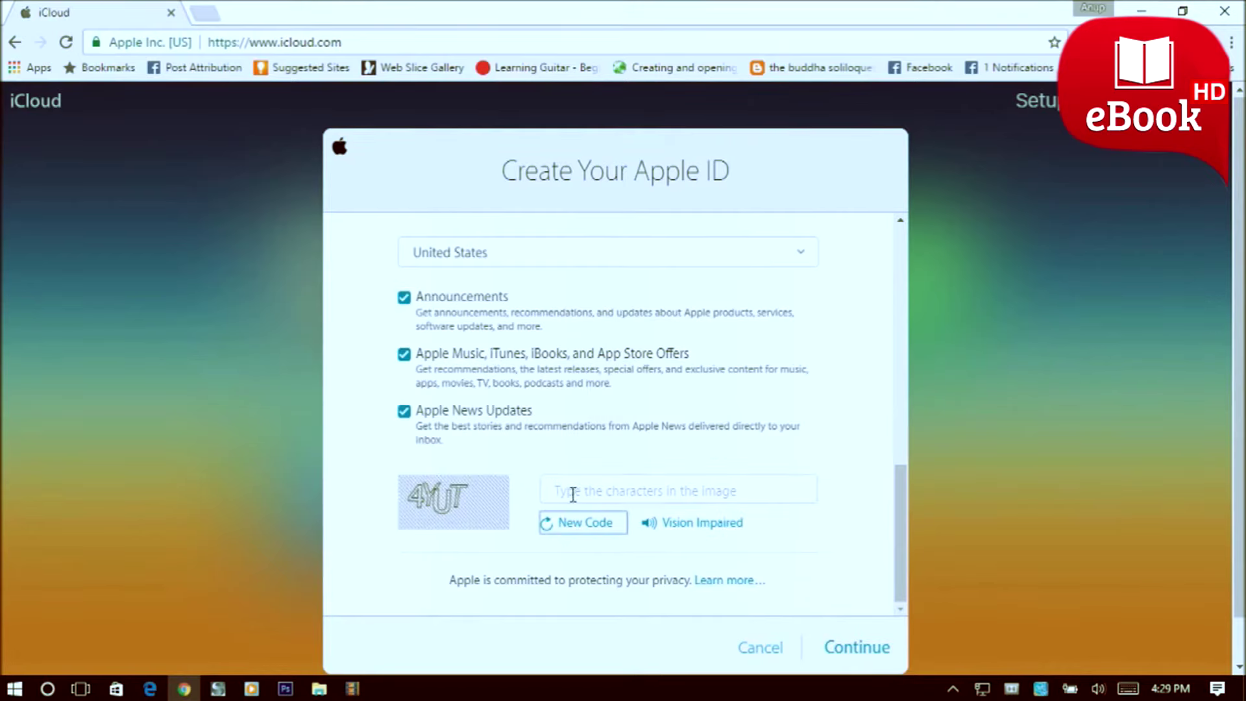
{"action": "left_click", "coordinate": [572, 494]}
{"action": "type", "text": "4"}
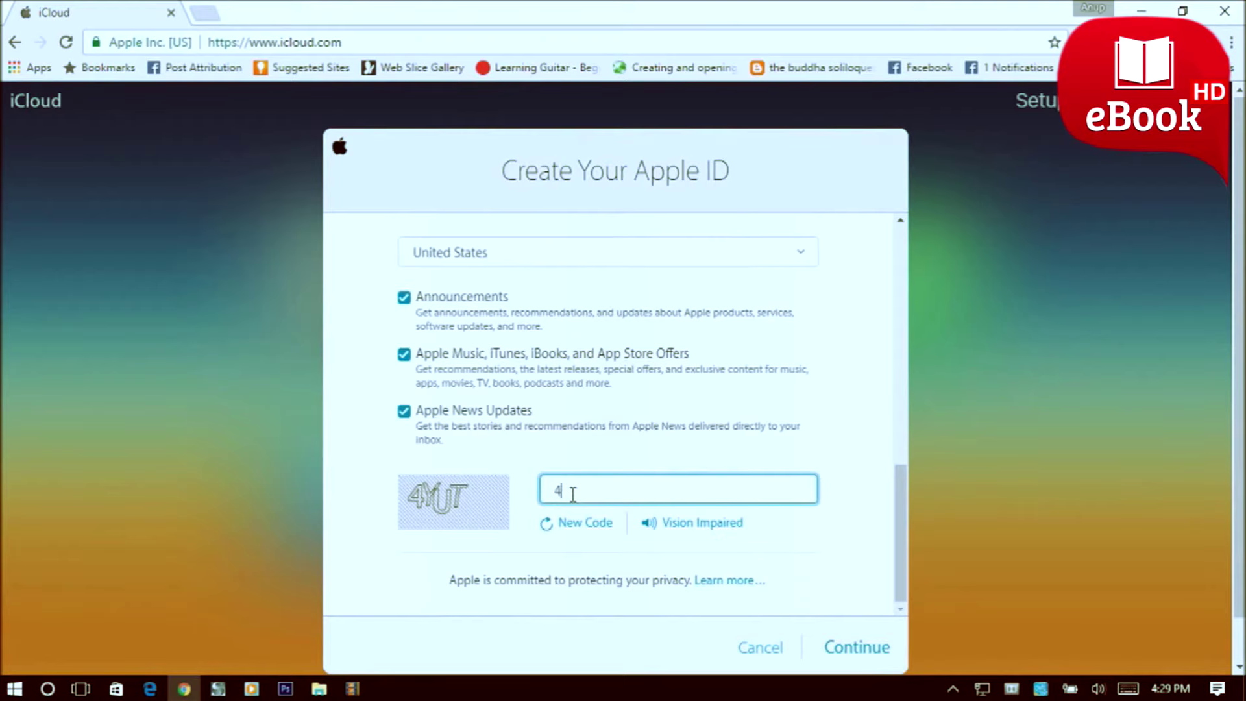
{"action": "type", "text": "yut"}
{"action": "scroll", "coordinate": [775, 454], "scroll_direction": "down", "scroll_amount": 1}
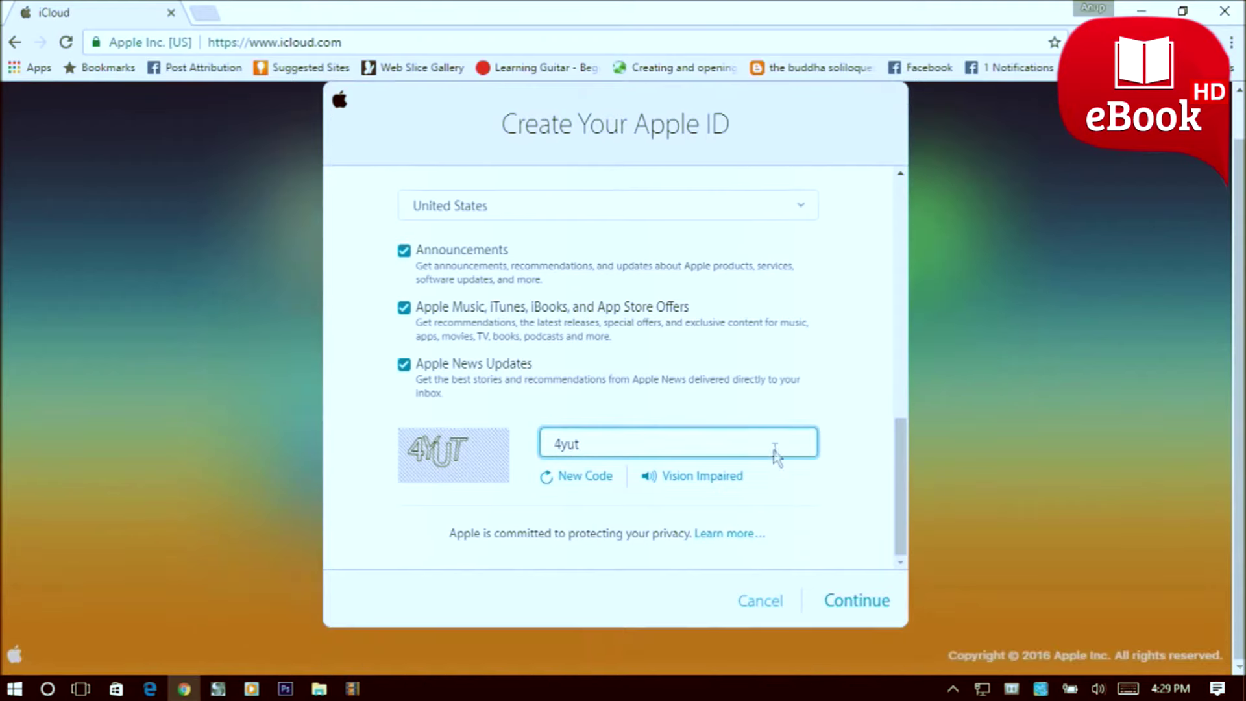
{"action": "left_click", "coordinate": [874, 609]}
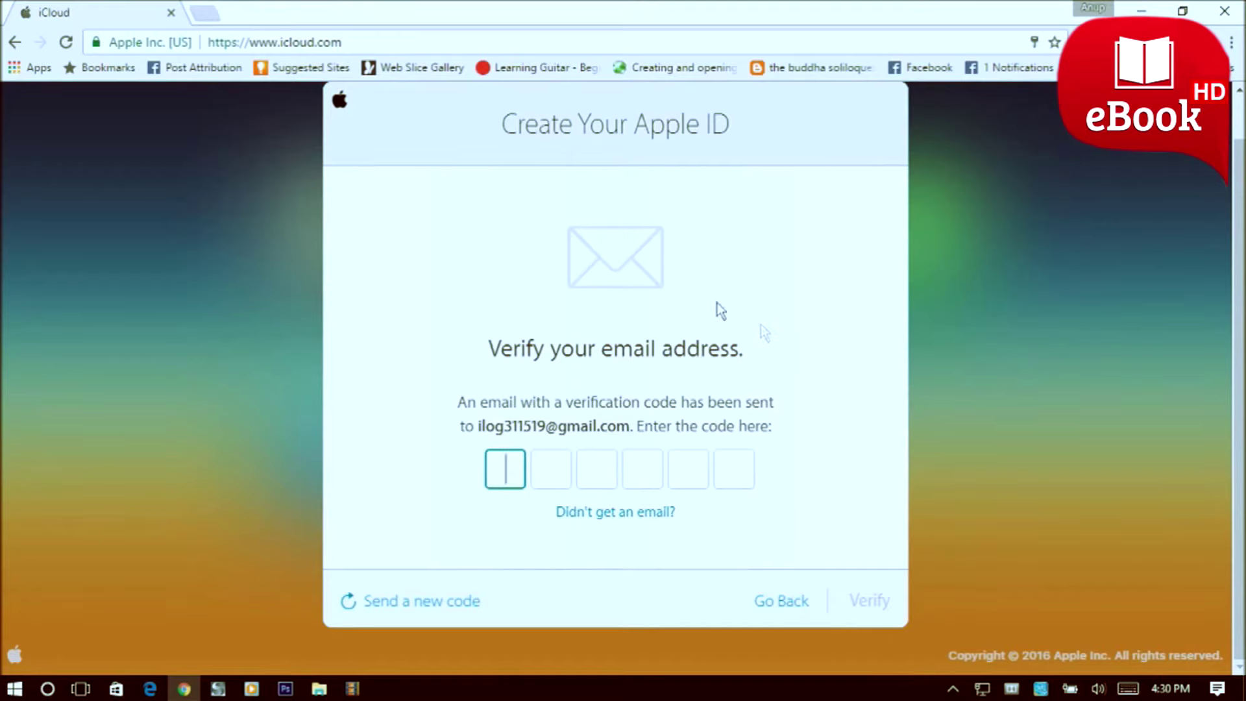
- Load Gmail in a new tab and open Apple's verification email to its code
{"action": "left_click", "coordinate": [210, 13]}
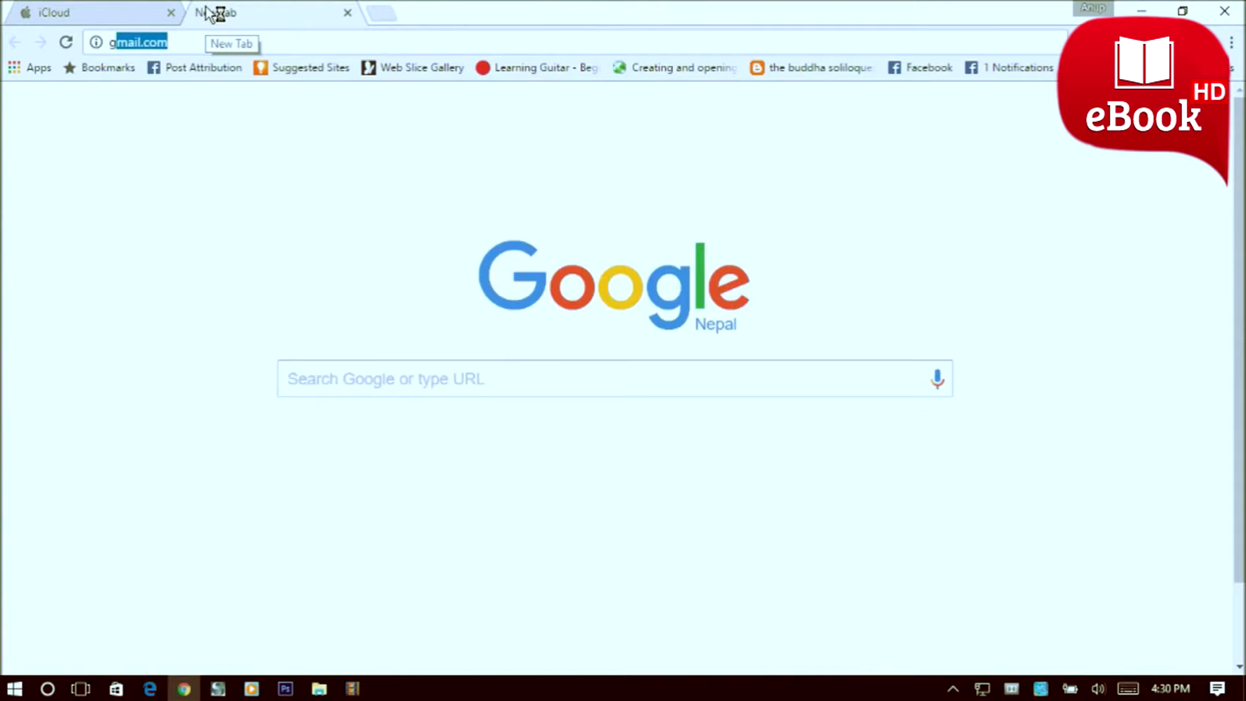
{"action": "type", "text": "gmail"}
{"action": "key", "text": "Return"}
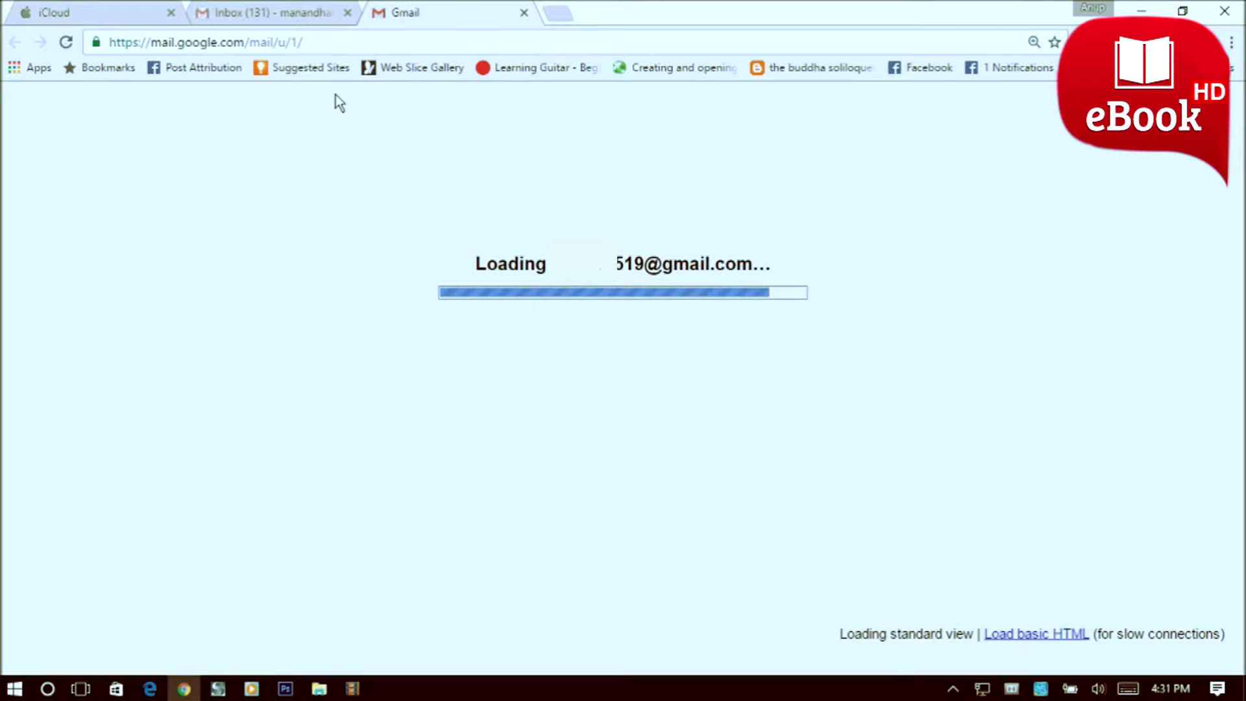
{"action": "left_click", "coordinate": [348, 14]}
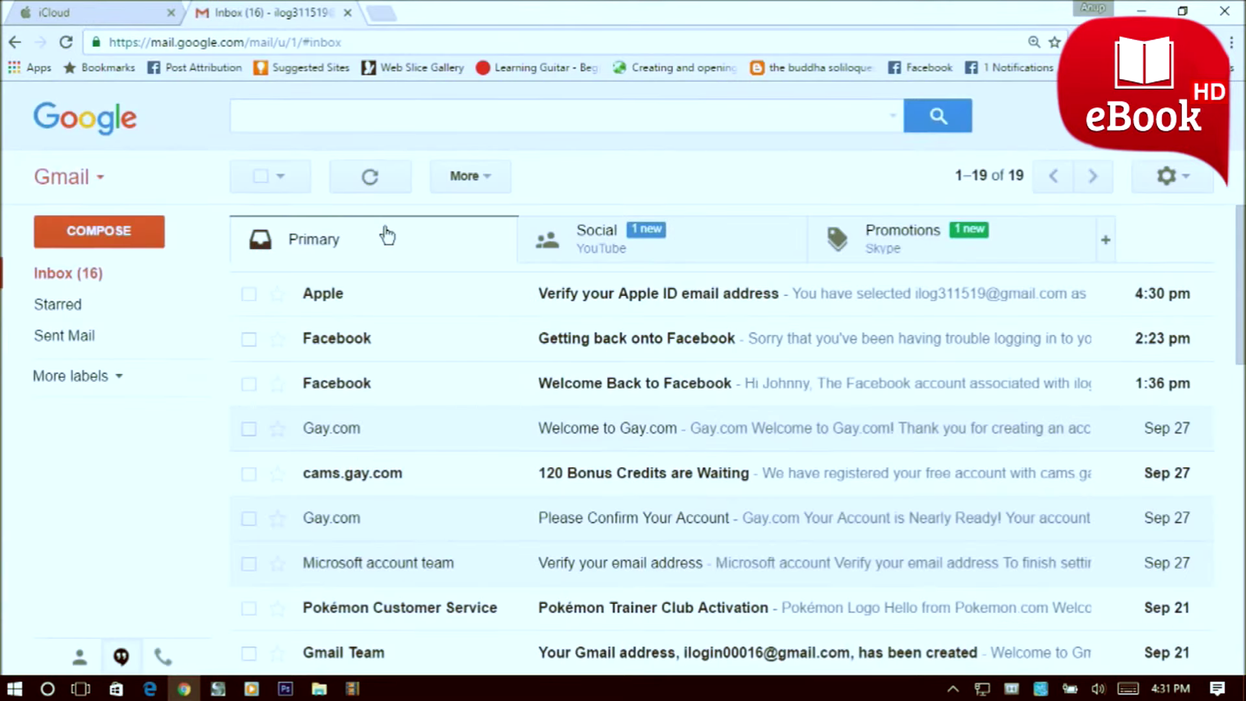
{"action": "left_click", "coordinate": [610, 302]}
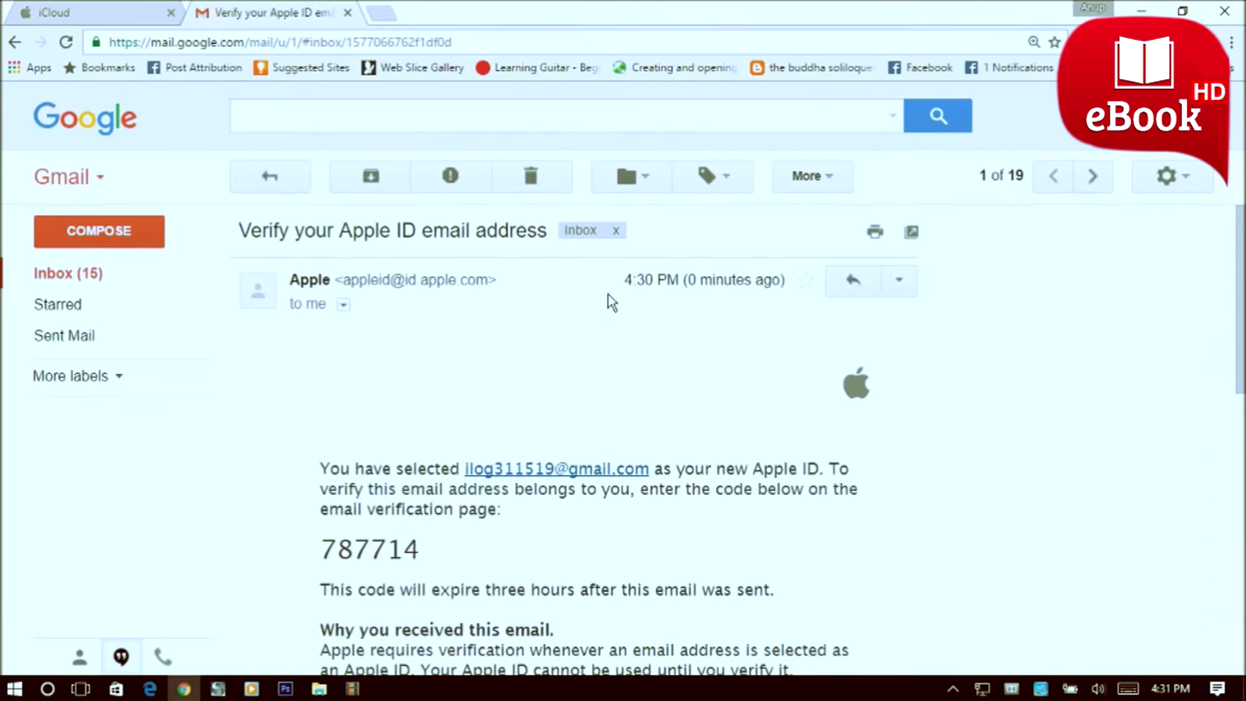
{"action": "scroll", "coordinate": [596, 326], "scroll_direction": "down", "scroll_amount": 3}
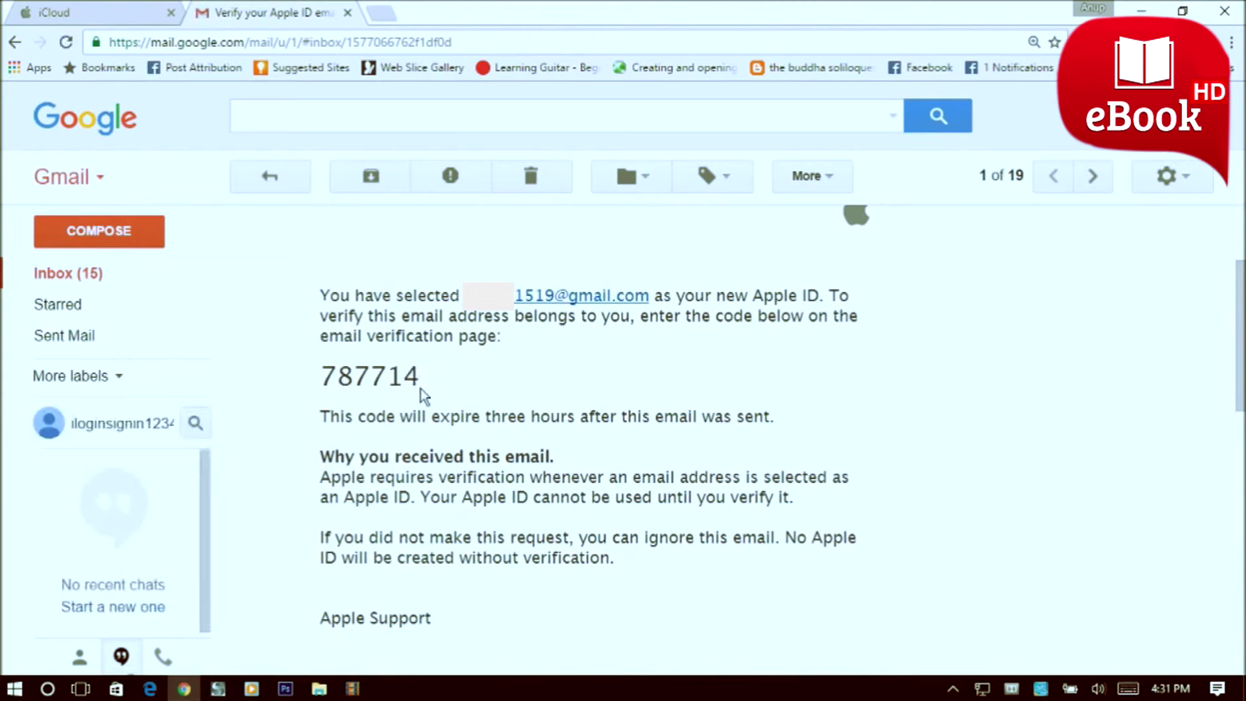
- Enter the emailed six-digit code on the iCloud page and verify it
{"action": "left_click", "coordinate": [109, 11]}
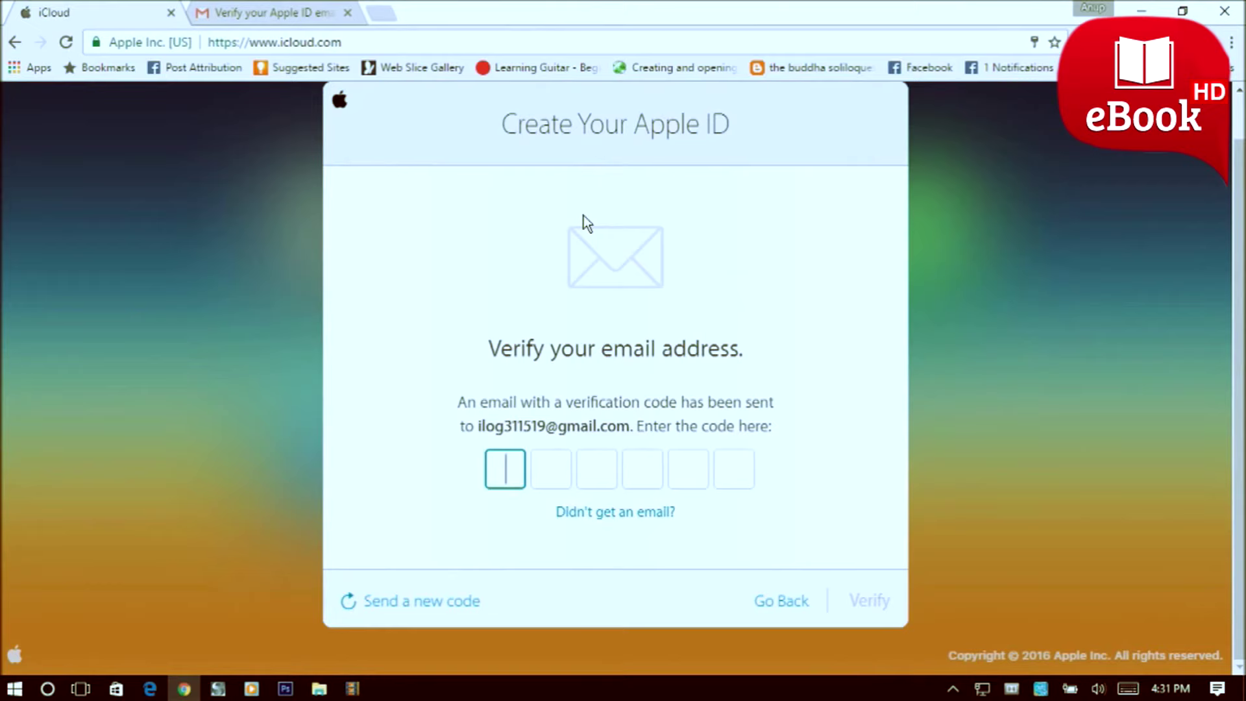
{"action": "left_click", "coordinate": [322, 12]}
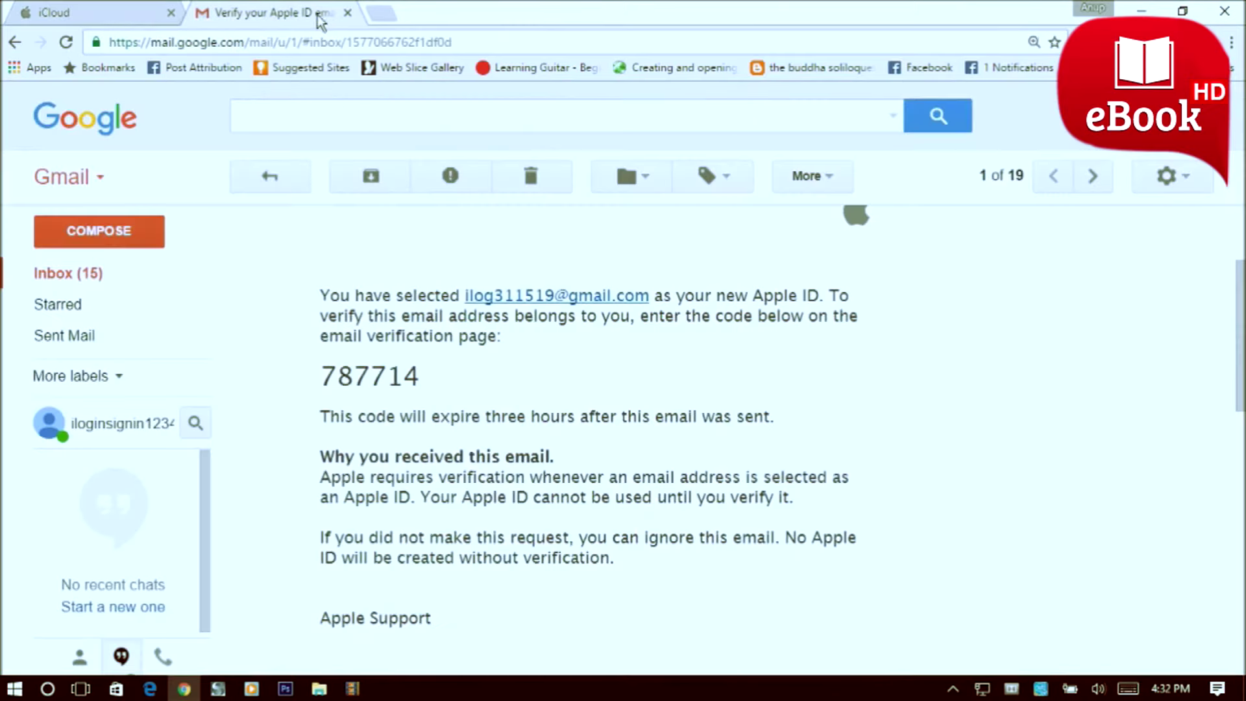
{"action": "left_click", "coordinate": [92, 15]}
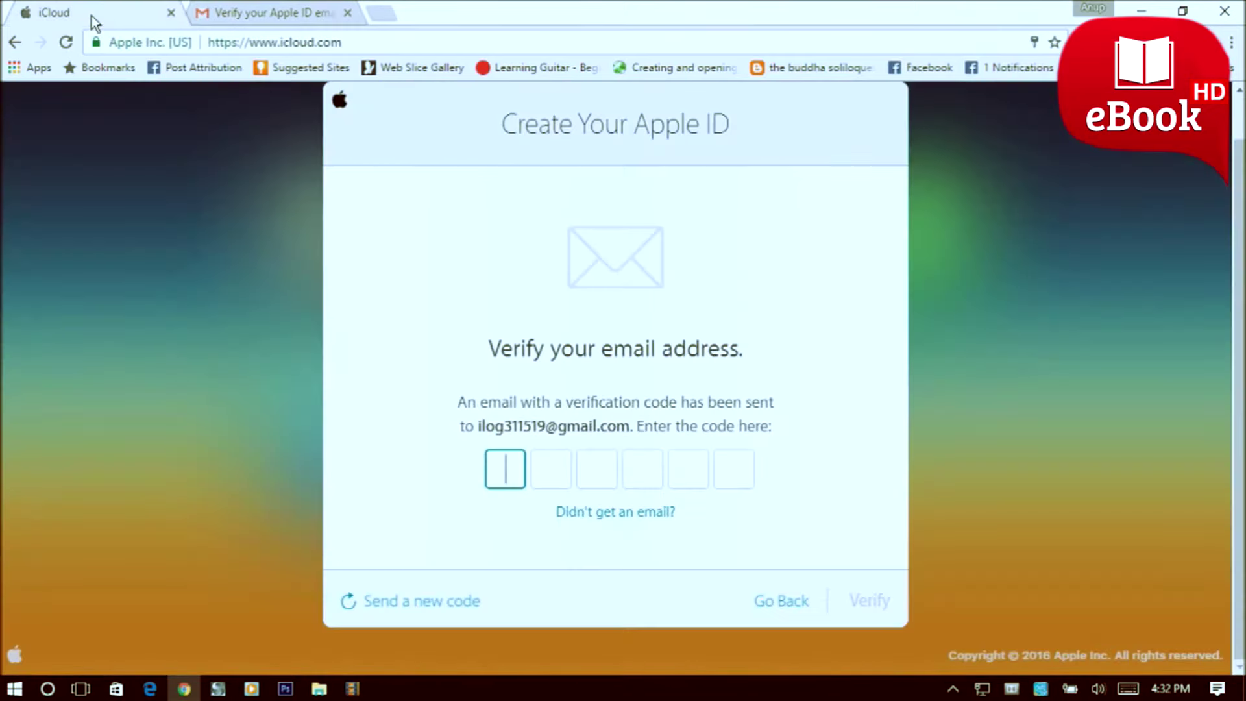
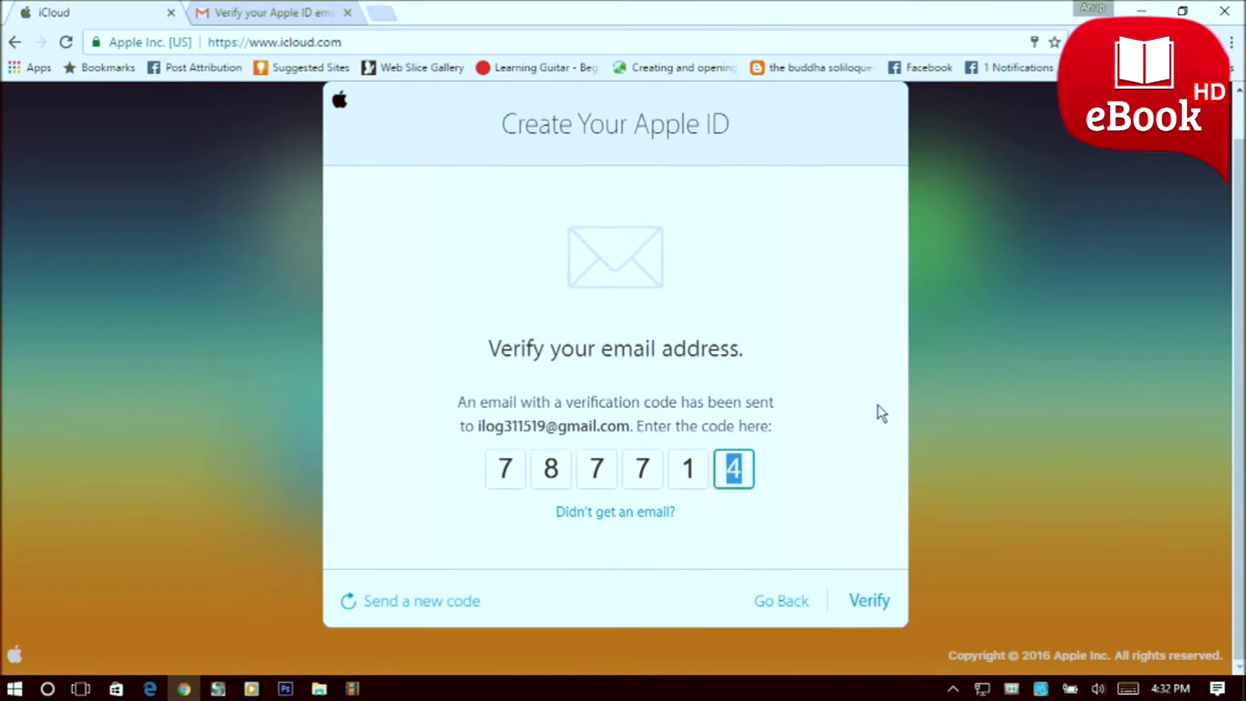
{"action": "left_click", "coordinate": [879, 607]}
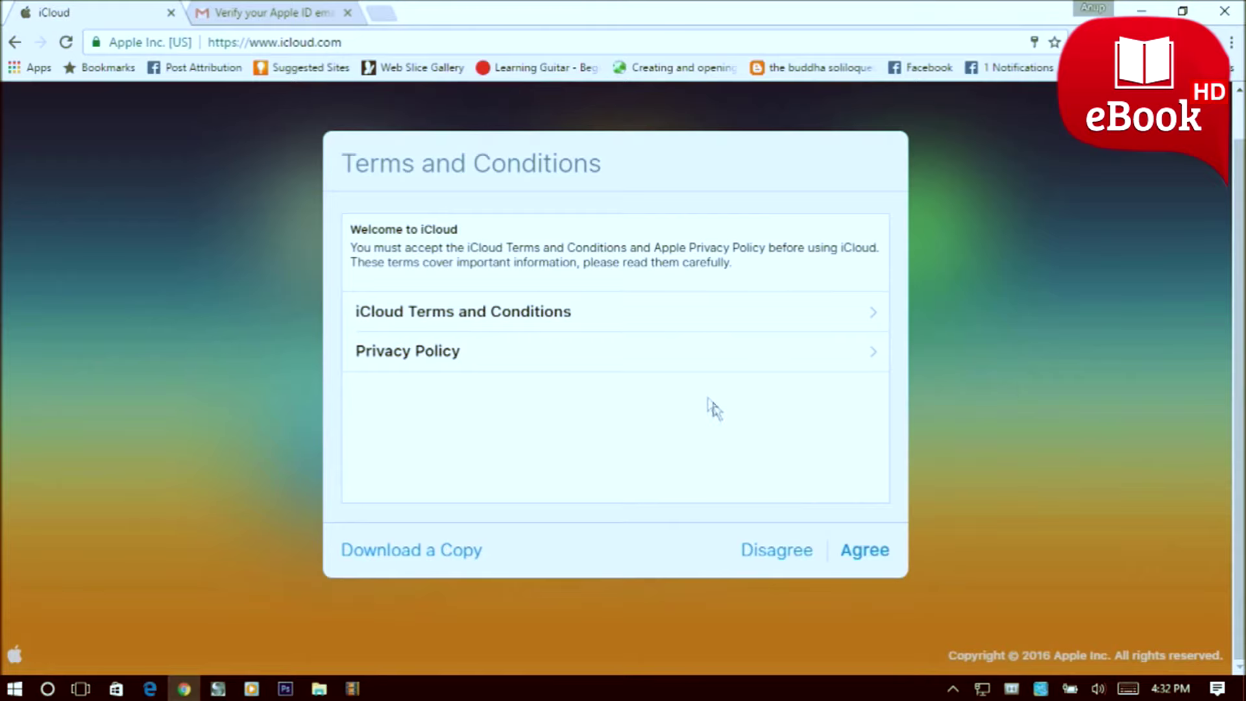
- Agree to the iCloud Terms and Conditions, confirm the agreement, and start using iCloud
{"action": "left_click", "coordinate": [860, 551]}
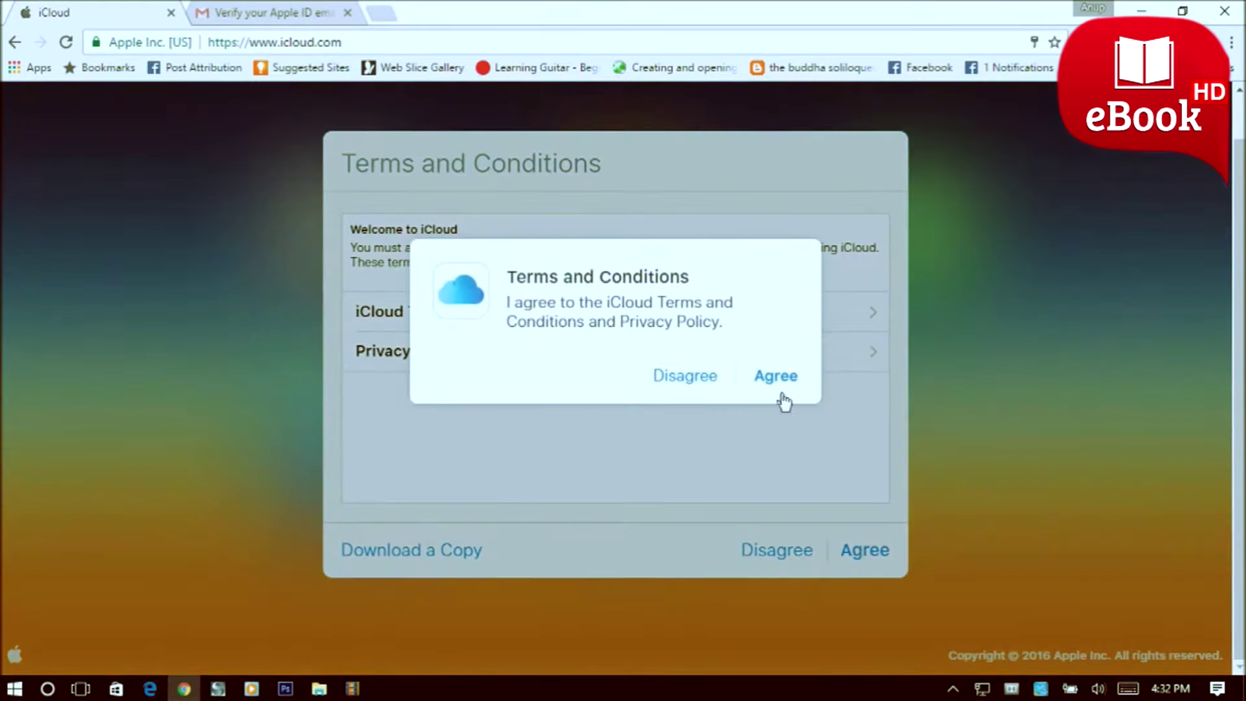
{"action": "left_click", "coordinate": [777, 379]}
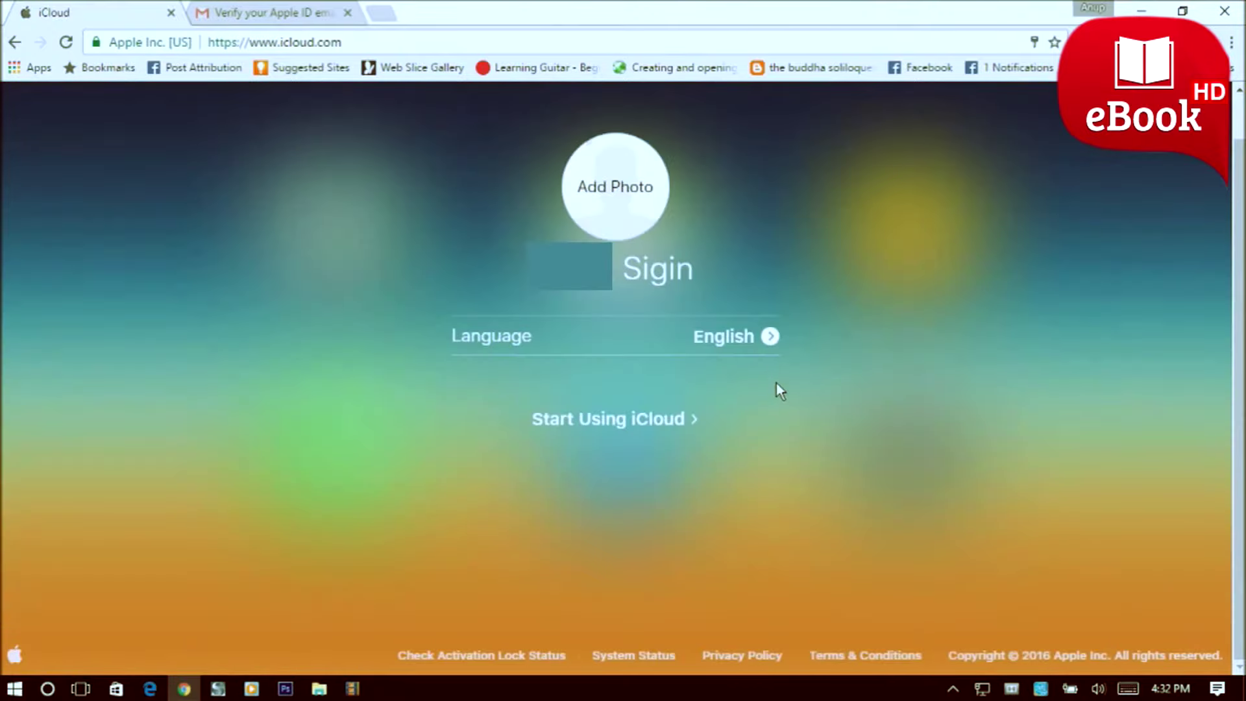
{"action": "left_click", "coordinate": [628, 424]}
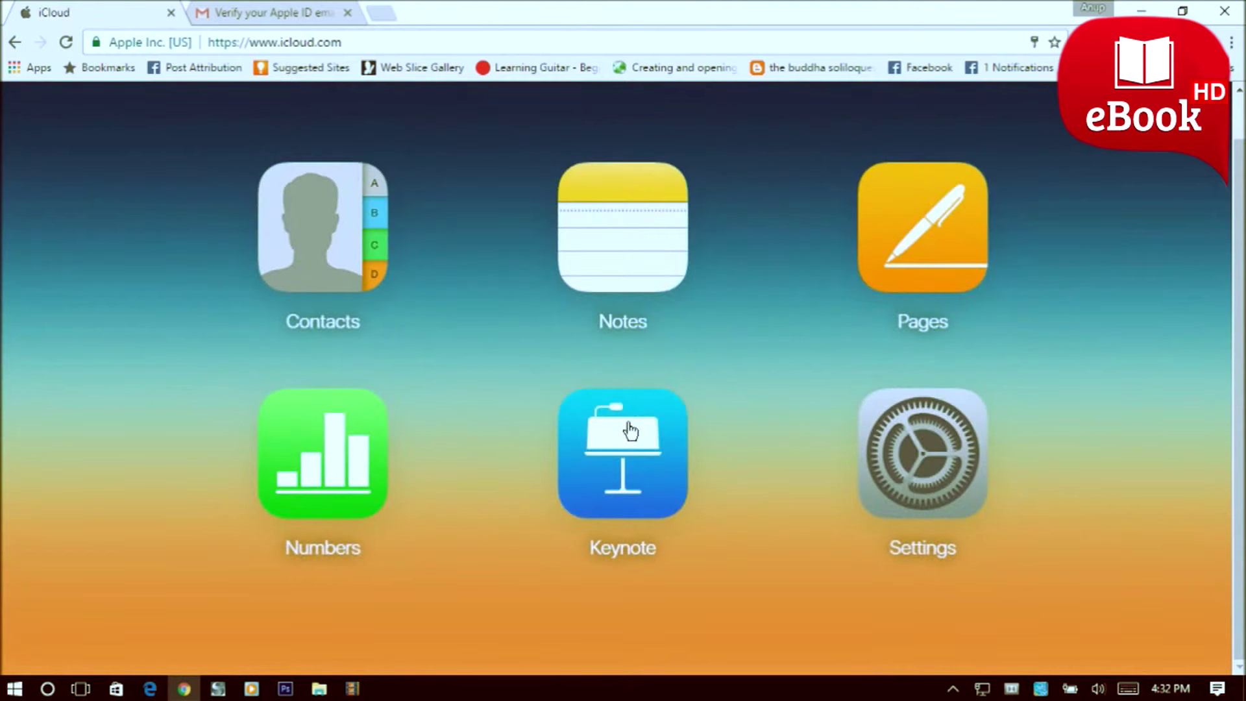